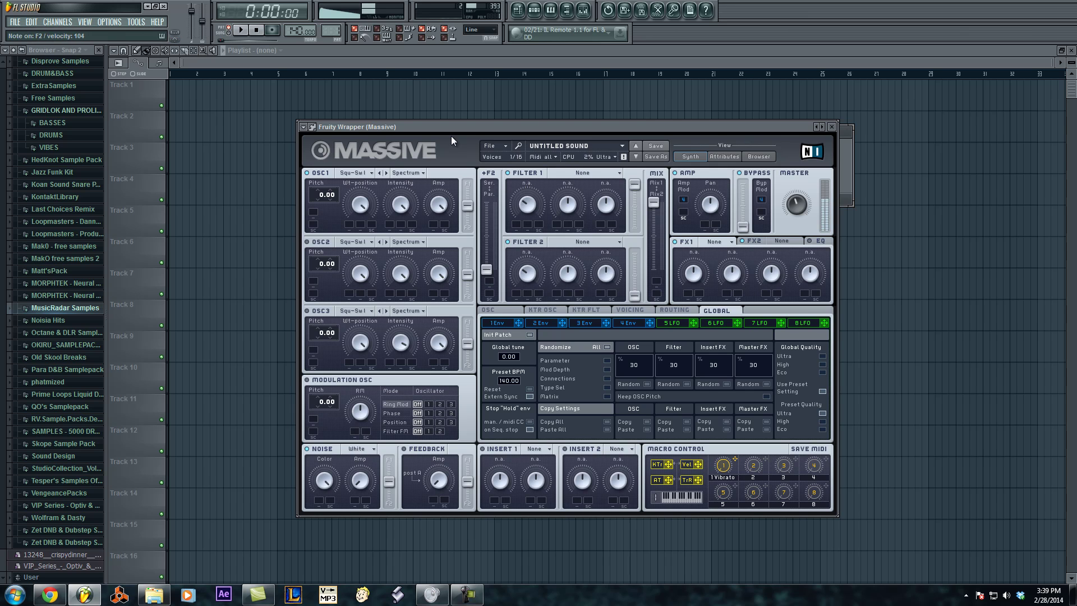
# Step: Set the wavetables of OSC1 and OSC2 to Groan IV
pyautogui.click(366, 172)
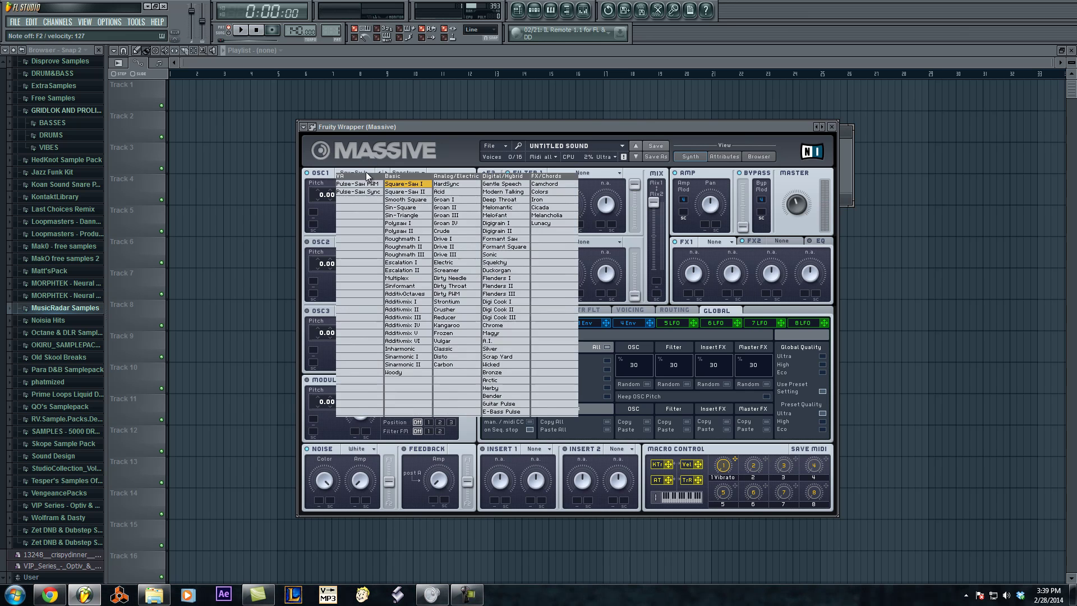
pyautogui.click(463, 224)
pyautogui.click(371, 241)
pyautogui.click(459, 293)
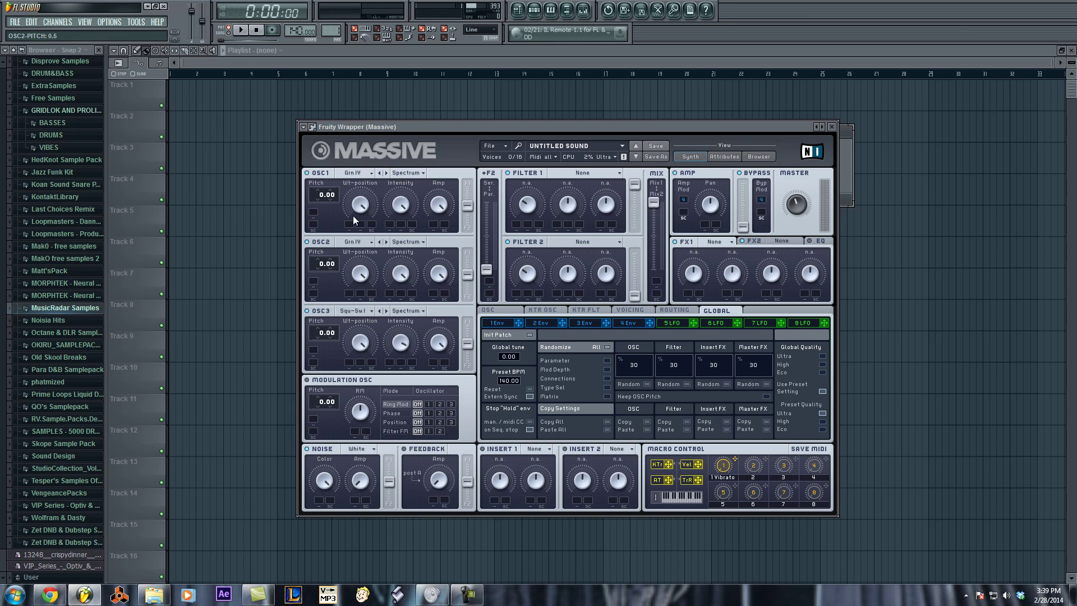
# Step: Switch the oscillator mode of OSC1 and OSC2 from Spectrum to Bend -/+
pyautogui.click(399, 173)
pyautogui.click(411, 191)
pyautogui.click(412, 242)
pyautogui.click(422, 256)
# Step: Centre the wavetable positions of OSC1 and OSC2 and modulate both with LFO 5, using a larger amount on OSC1
pyautogui.keyDown('ctrl'); pyautogui.click(363, 278); pyautogui.keyUp('ctrl')
pyautogui.click(672, 322)
pyautogui.moveTo(574, 286); pyautogui.dragTo(349, 224)
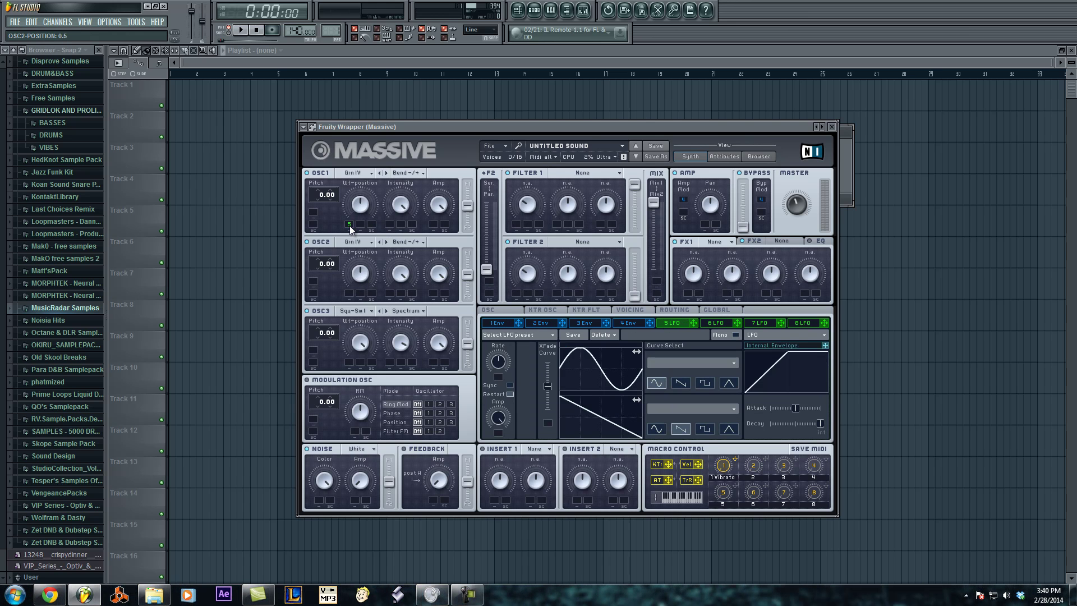
pyautogui.moveTo(693, 323); pyautogui.dragTo(349, 297)
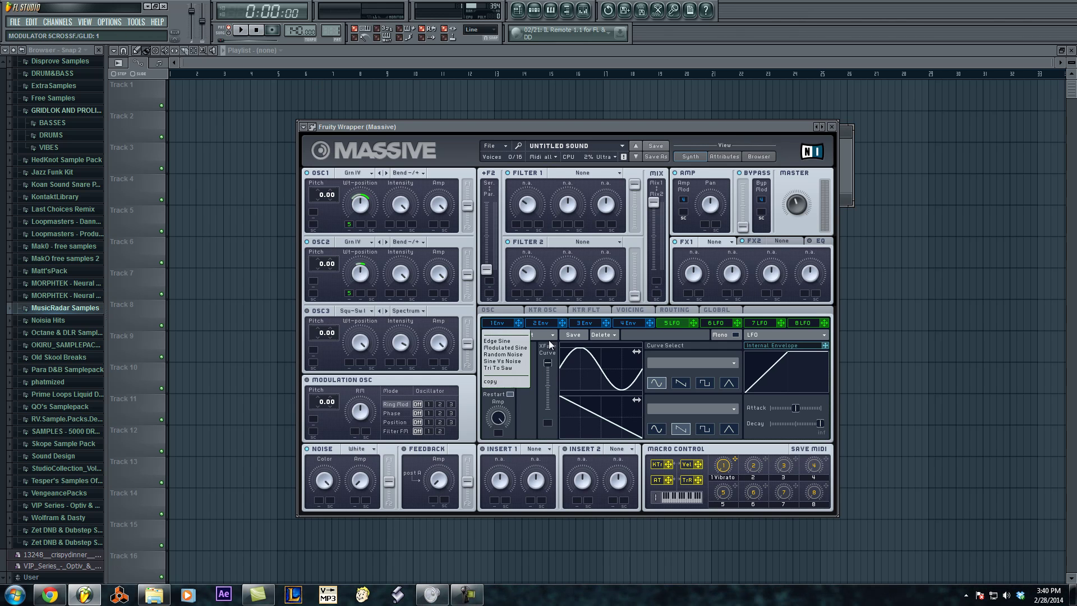
# Step: Sync LFO 5 at a 1/1 ratio with a triangle curve, and set the project tempo to 172 BPM
pyautogui.click(509, 385)
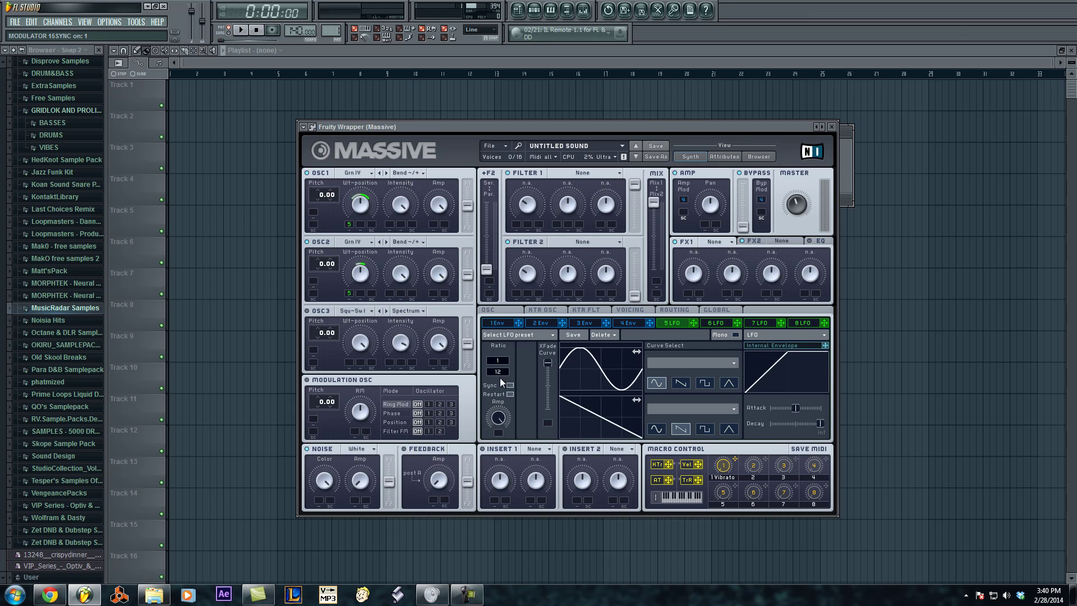
pyautogui.click(731, 386)
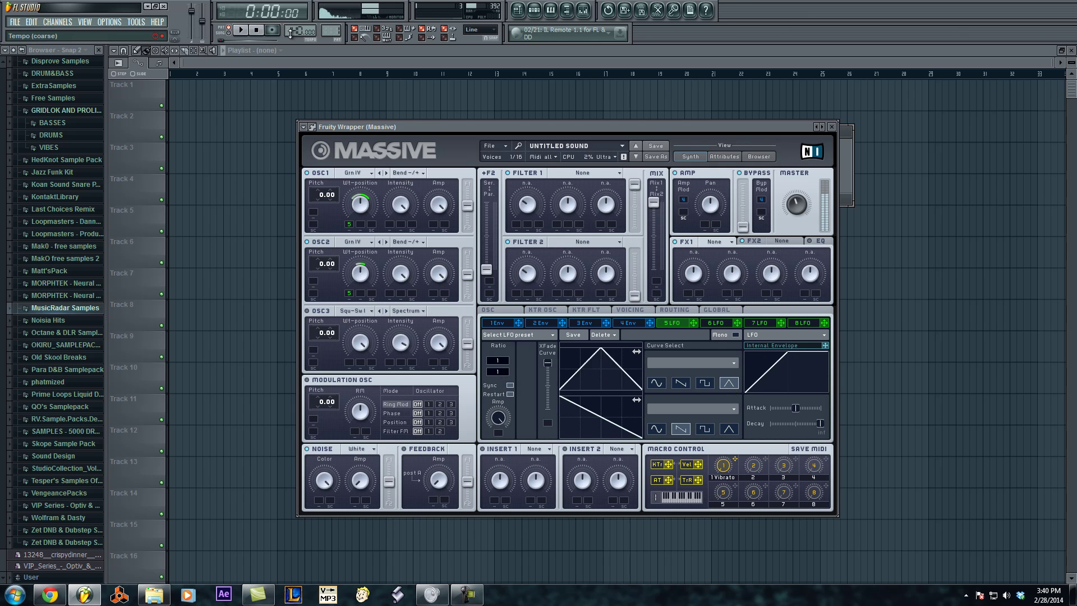
pyautogui.moveTo(301, 29); pyautogui.dragTo(302, 522)
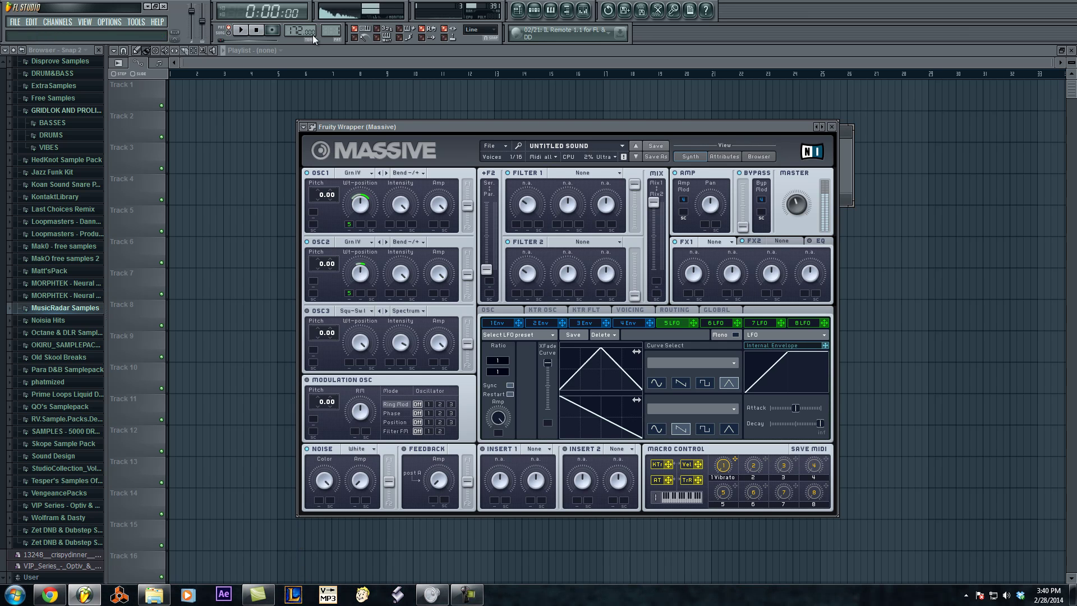
# Step: Adjust the intensities, centring OSC2's and turning OSC1's back up high
pyautogui.moveTo(403, 204); pyautogui.dragTo(406, 315)
pyautogui.moveTo(400, 274); pyautogui.dragTo(382, 405)
pyautogui.moveTo(395, 297); pyautogui.dragTo(405, 243)
pyautogui.doubleClick(403, 272)
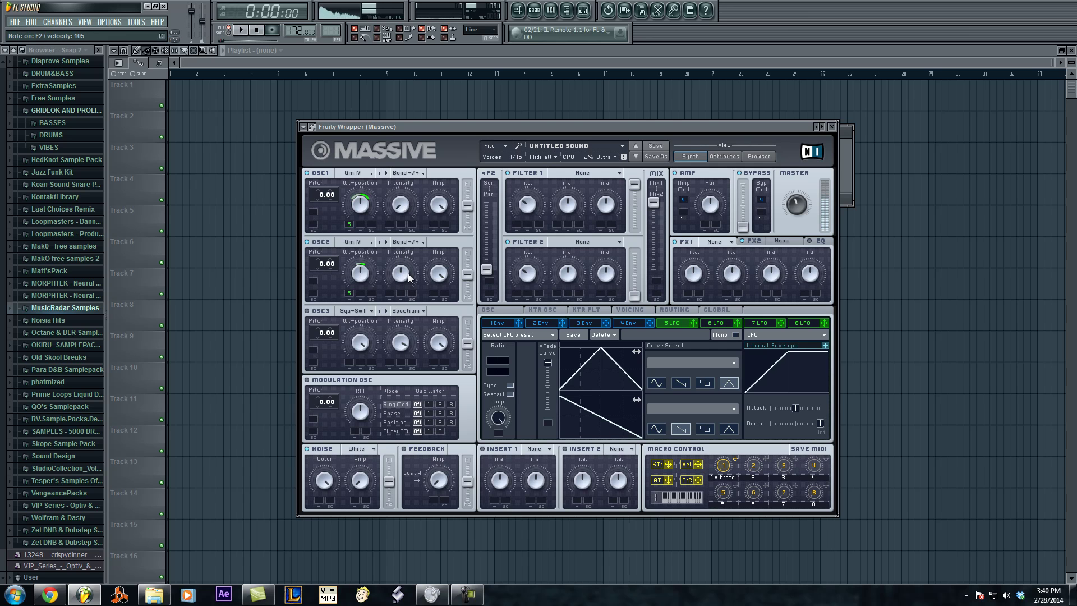
pyautogui.moveTo(401, 206); pyautogui.dragTo(394, 92)
pyautogui.click(394, 96)
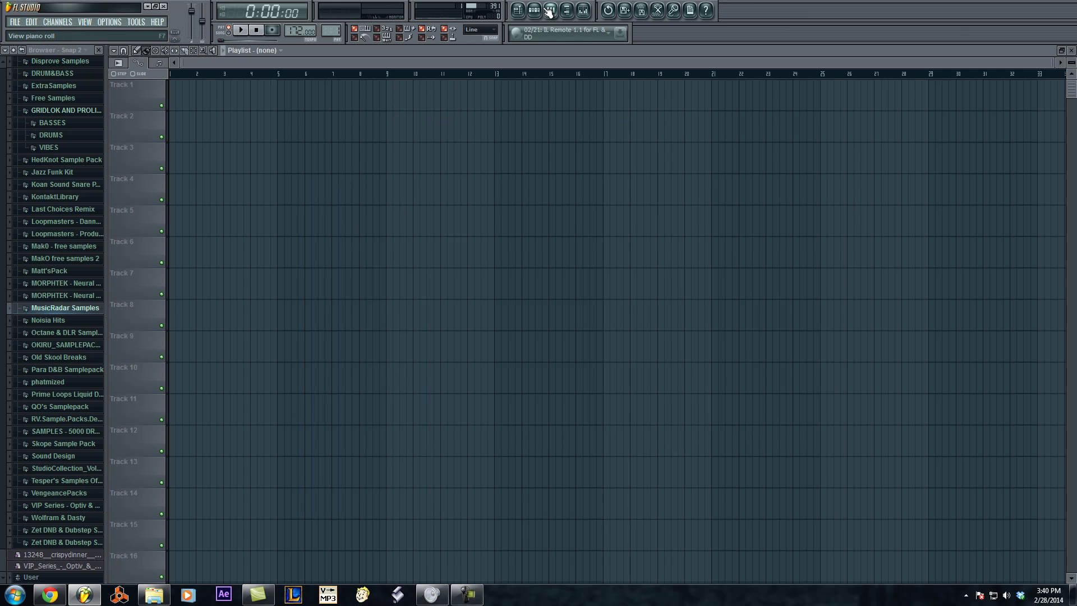
# Step: Open the piano roll for Massive and enable Restart via Gate for the synth's oscillator phases
pyautogui.click(550, 9)
pyautogui.click(648, 156)
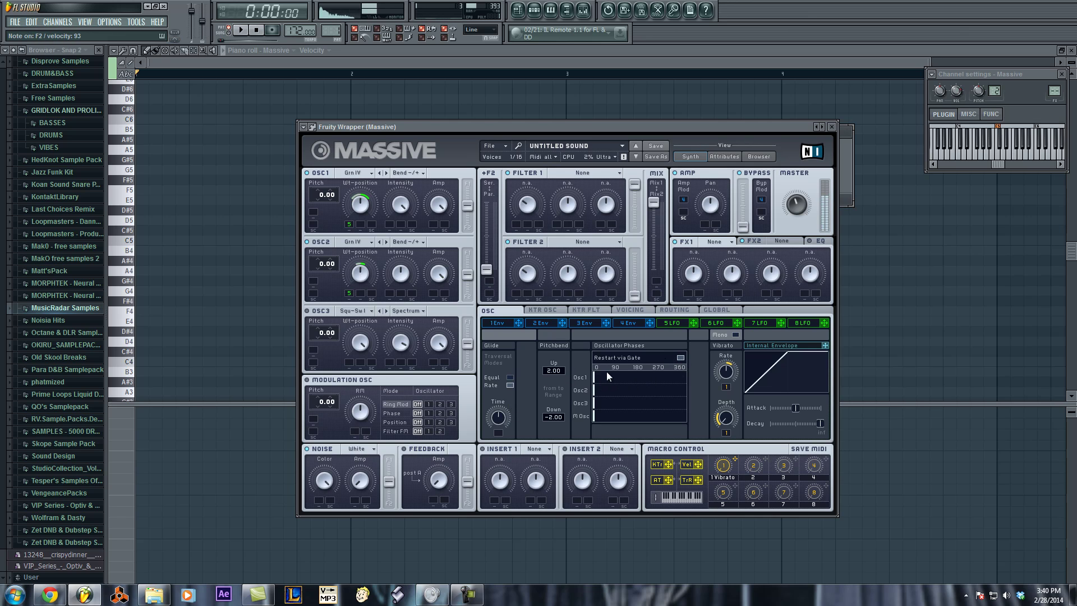
pyautogui.click(680, 359)
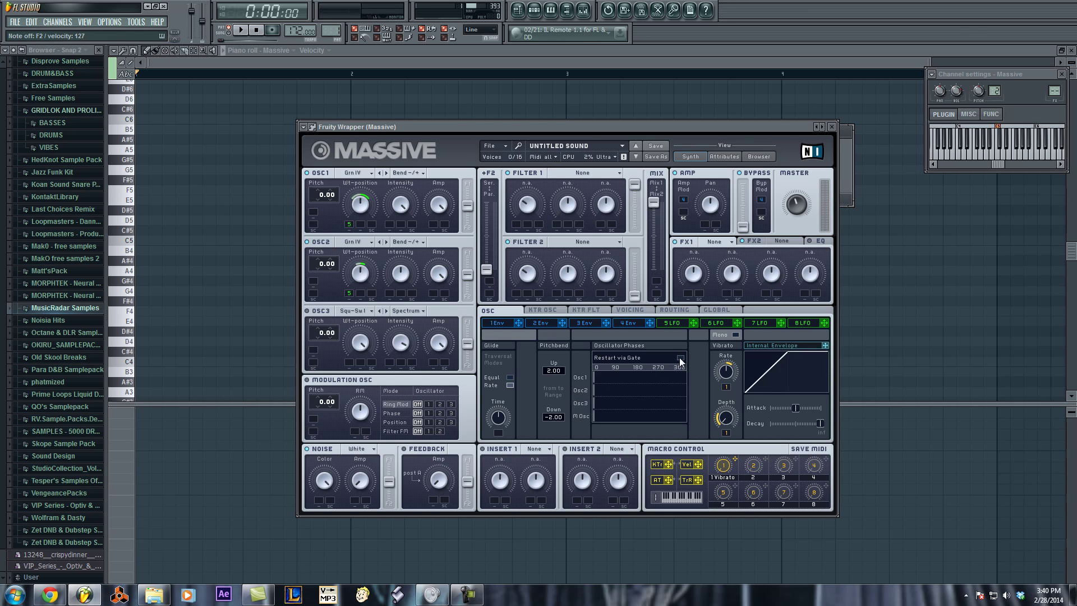
pyautogui.click(681, 359)
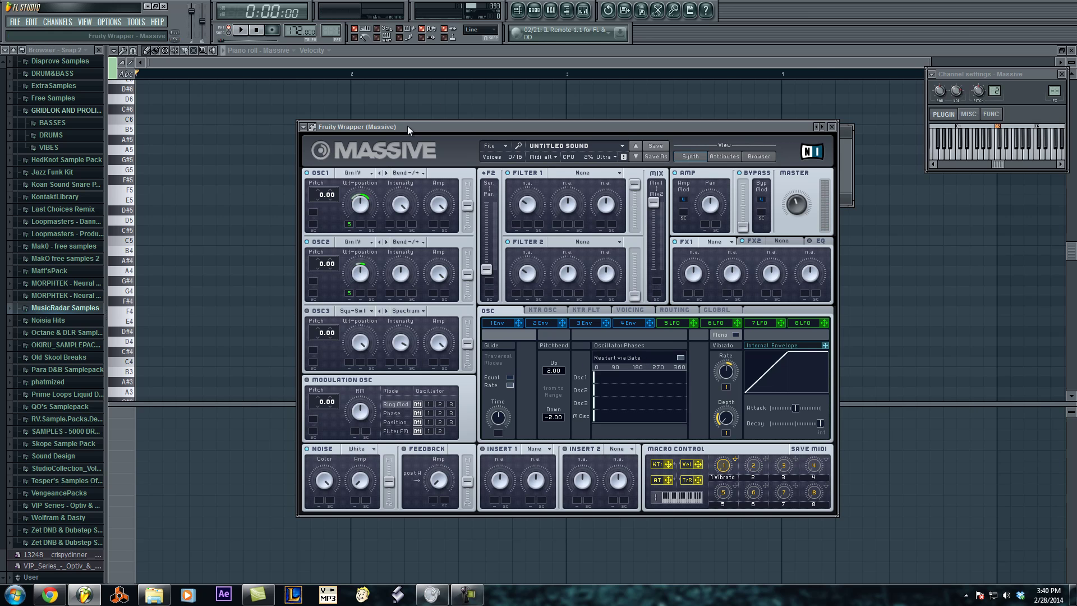
pyautogui.moveTo(407, 126); pyautogui.dragTo(360, 69)
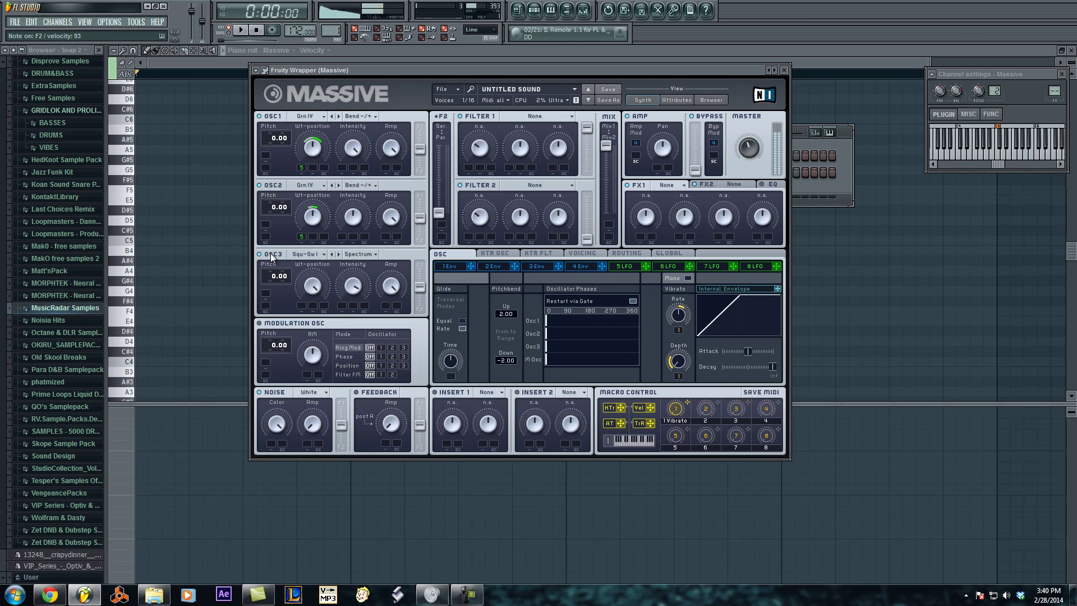
# Step: Lower OSC3's amp to about half and phase-modulate OSC3 with the modulation oscillator at a pitch of 0.12
pyautogui.moveTo(389, 281)
pyautogui.mouseDown()
pyautogui.moveTo(394, 310)
pyautogui.moveTo(391, 291)
pyautogui.mouseUp()
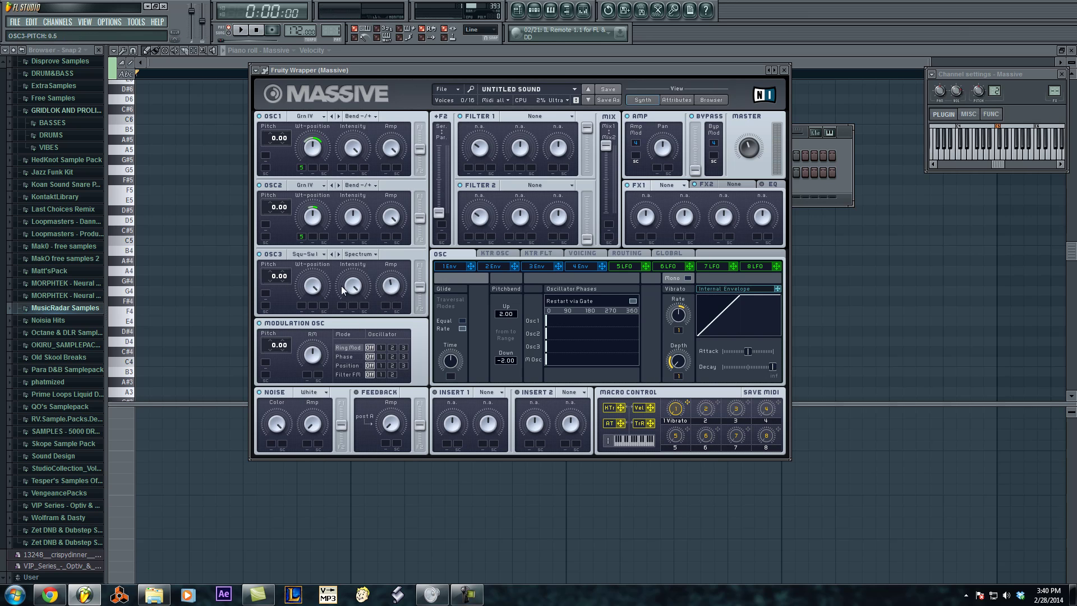
pyautogui.click(404, 357)
pyautogui.moveTo(287, 346); pyautogui.dragTo(286, 348)
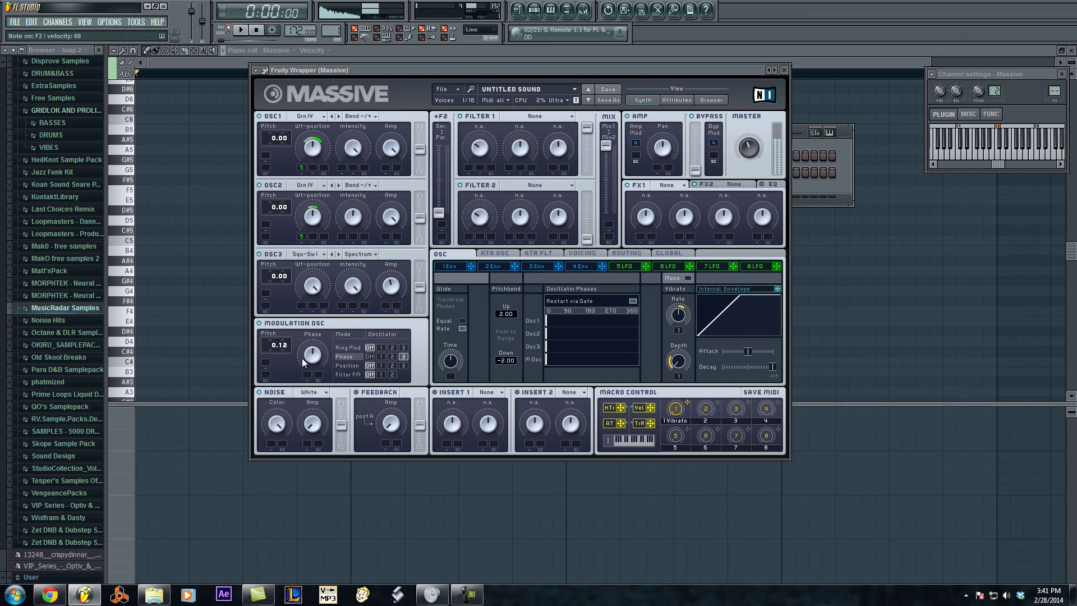
pyautogui.moveTo(312, 357)
pyautogui.mouseDown()
pyautogui.moveTo(315, 343)
pyautogui.moveTo(310, 367)
pyautogui.moveTo(313, 350)
pyautogui.mouseUp()
# Step: Route the outputs of OSC1, OSC2 and OSC3 fully to Filter 1
pyautogui.moveTo(419, 148); pyautogui.dragTo(420, 128)
pyautogui.moveTo(420, 218); pyautogui.dragTo(420, 196)
pyautogui.moveTo(420, 288); pyautogui.dragTo(419, 265)
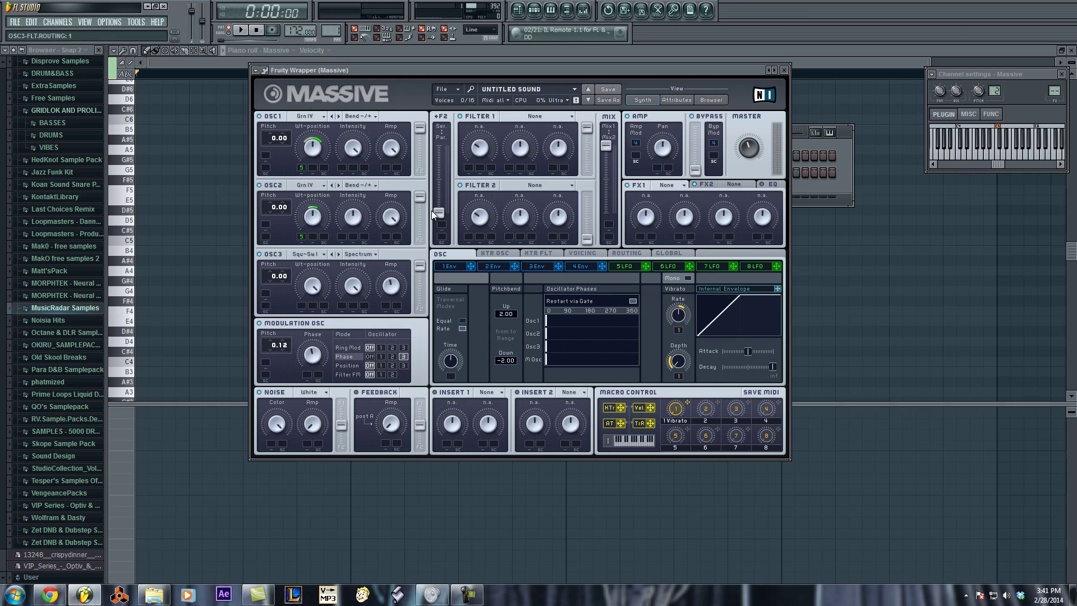
# Step: Put the two filters in series, shift the filter mix fully to Mix2 and raise Filter 2's output to maximum
pyautogui.moveTo(440, 213); pyautogui.dragTo(439, 146)
pyautogui.moveTo(602, 149); pyautogui.dragTo(609, 254)
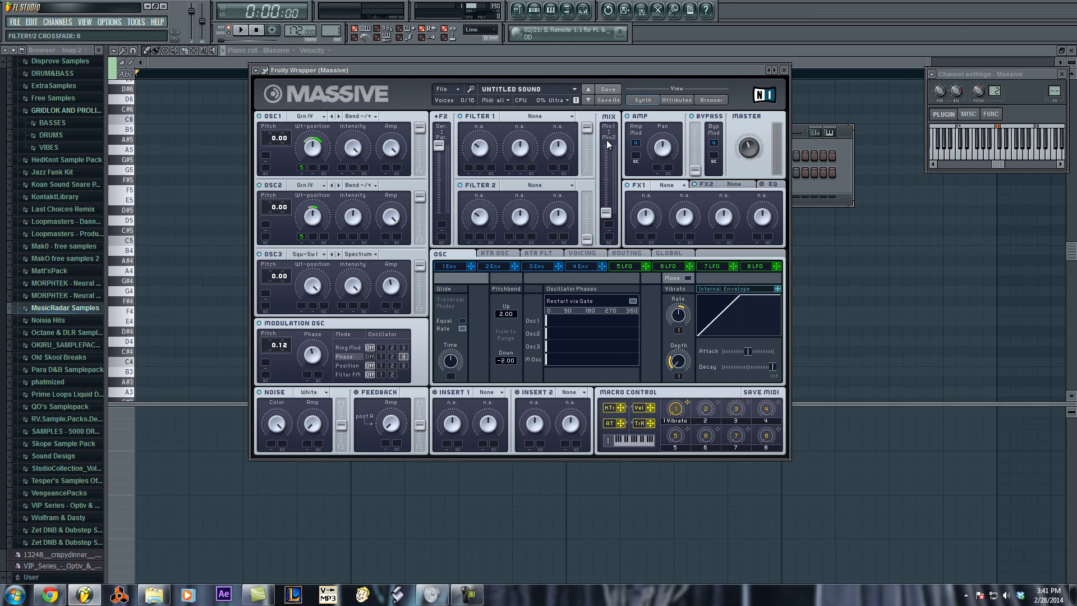
pyautogui.moveTo(586, 239); pyautogui.dragTo(586, 197)
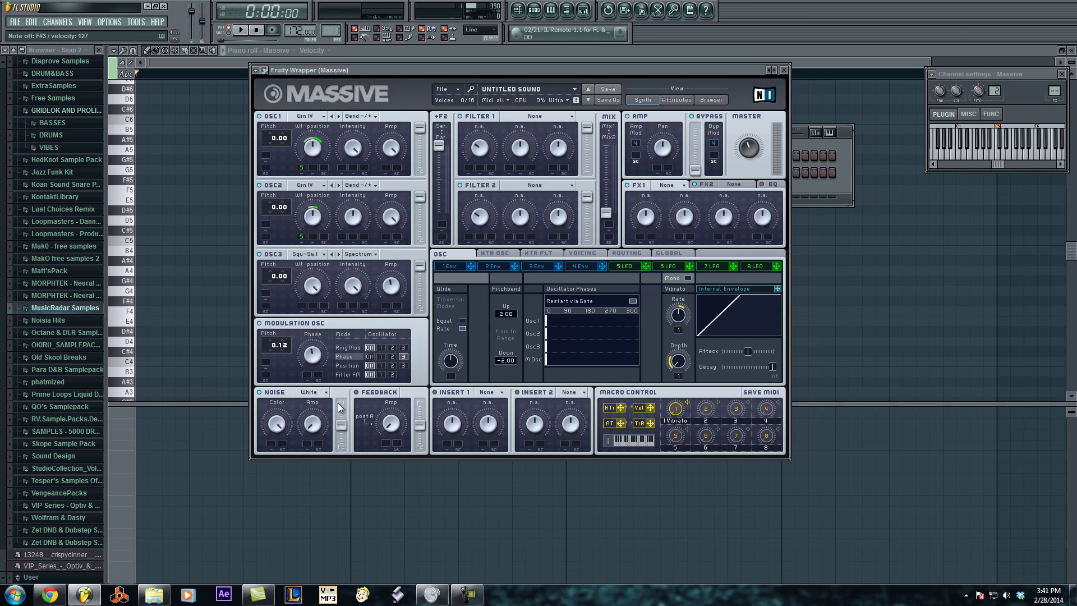
# Step: Route the noise oscillator fully to Filter 1, change its type to Aluminium and raise its amp slightly
pyautogui.moveTo(341, 425); pyautogui.dragTo(341, 404)
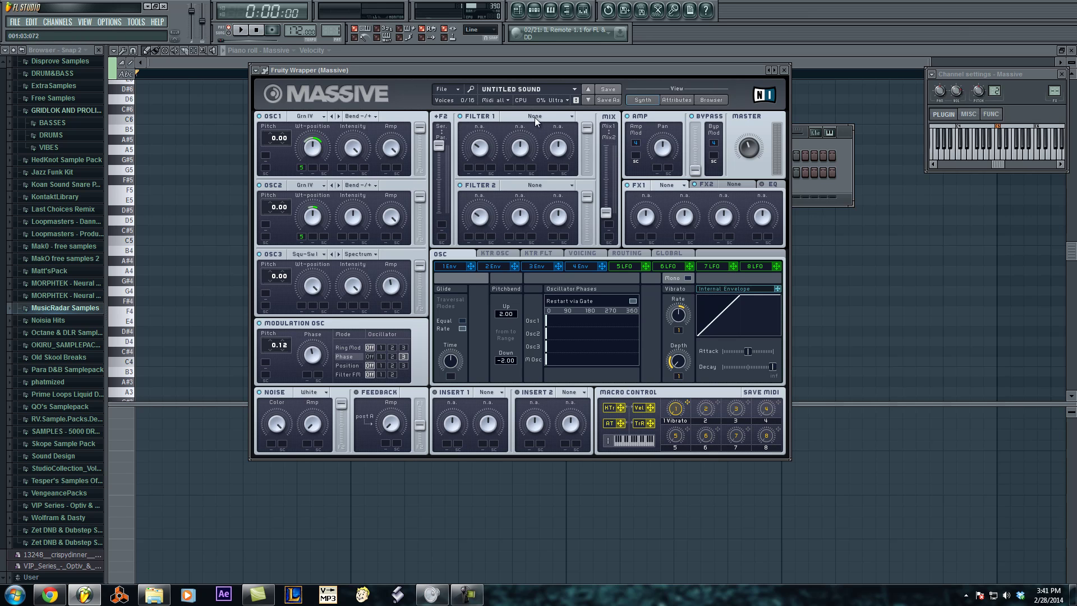
pyautogui.click(324, 392)
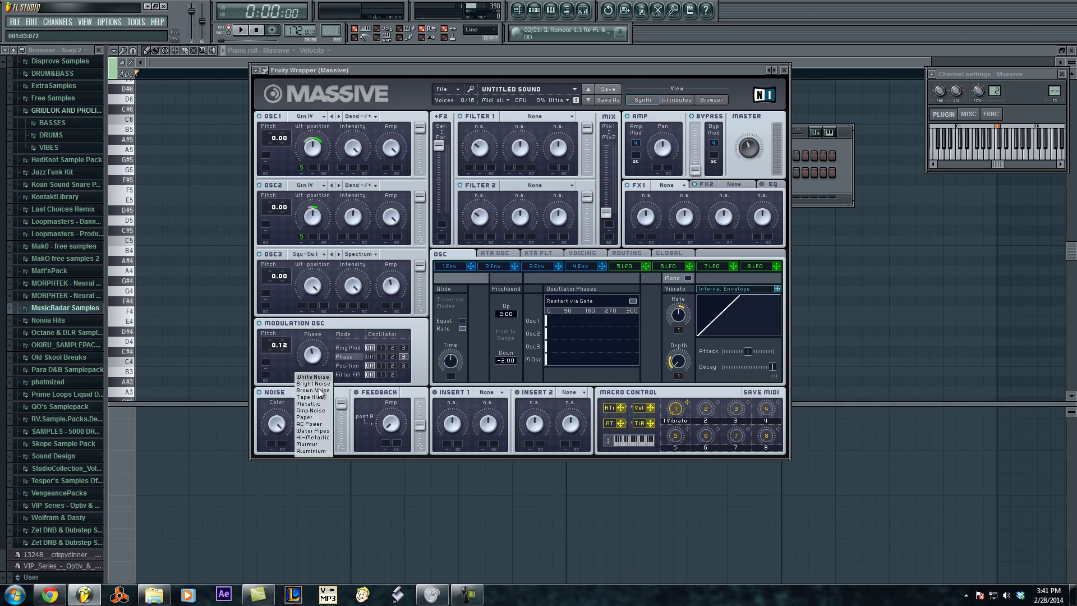
pyautogui.click(311, 451)
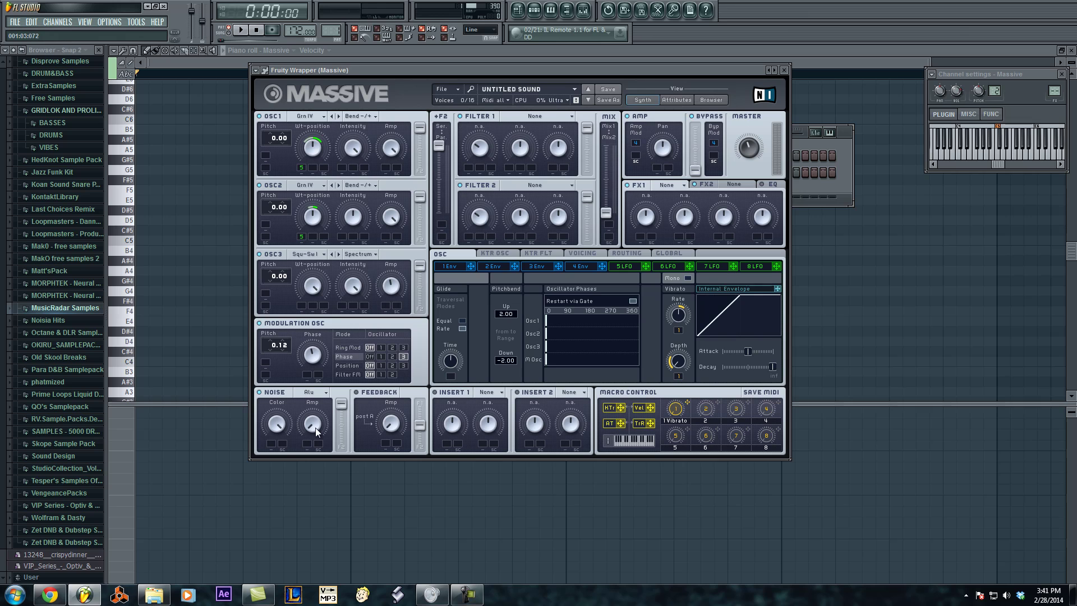
pyautogui.moveTo(314, 428); pyautogui.dragTo(314, 426)
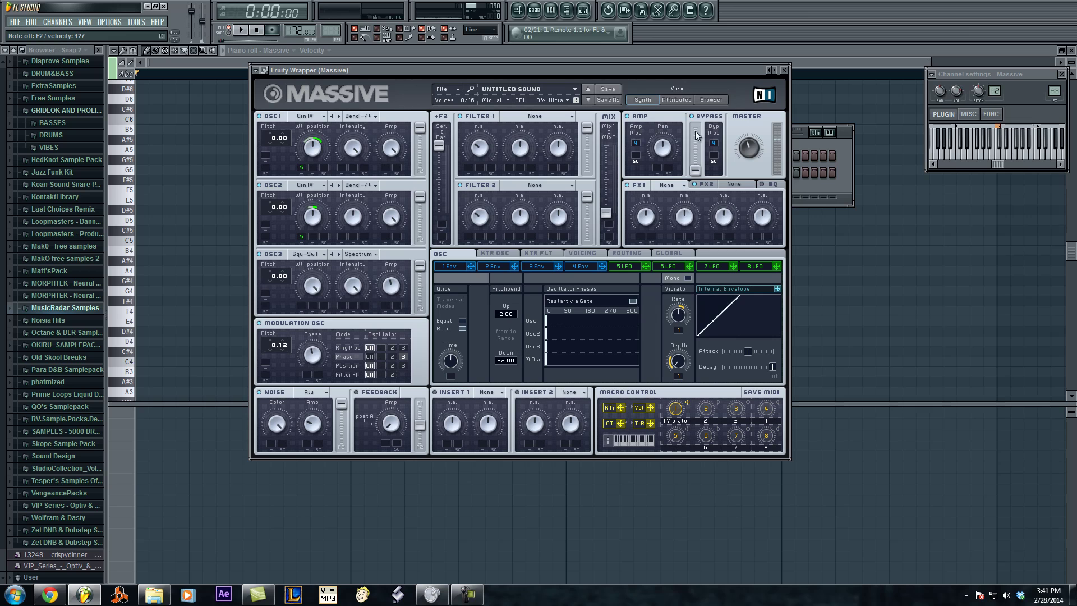
# Step: Try the Brauner Tube effect in FX1
pyautogui.click(681, 185)
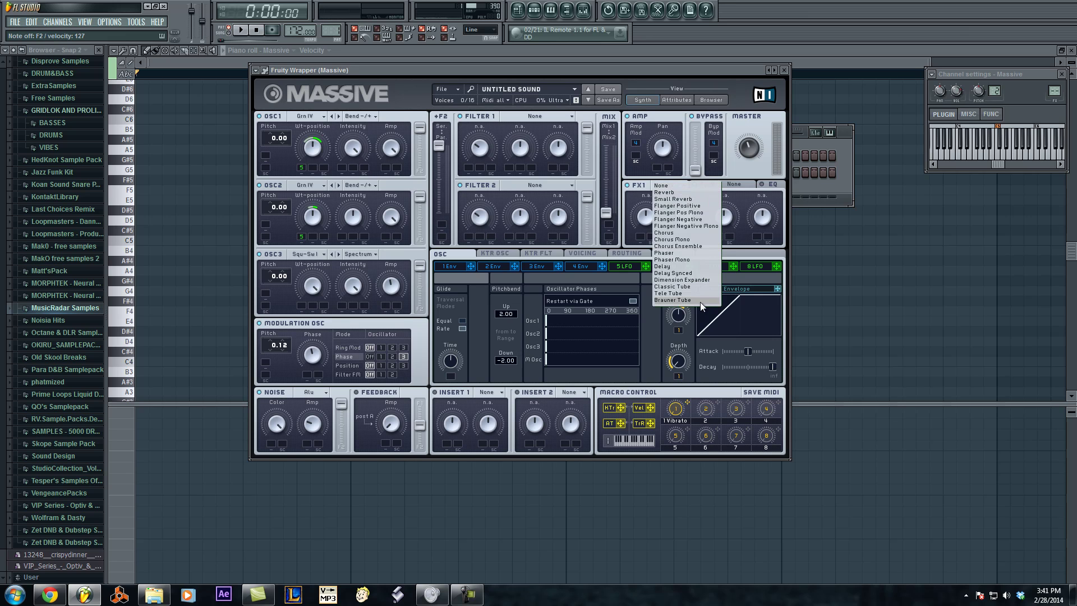
pyautogui.click(701, 303)
pyautogui.click(670, 185)
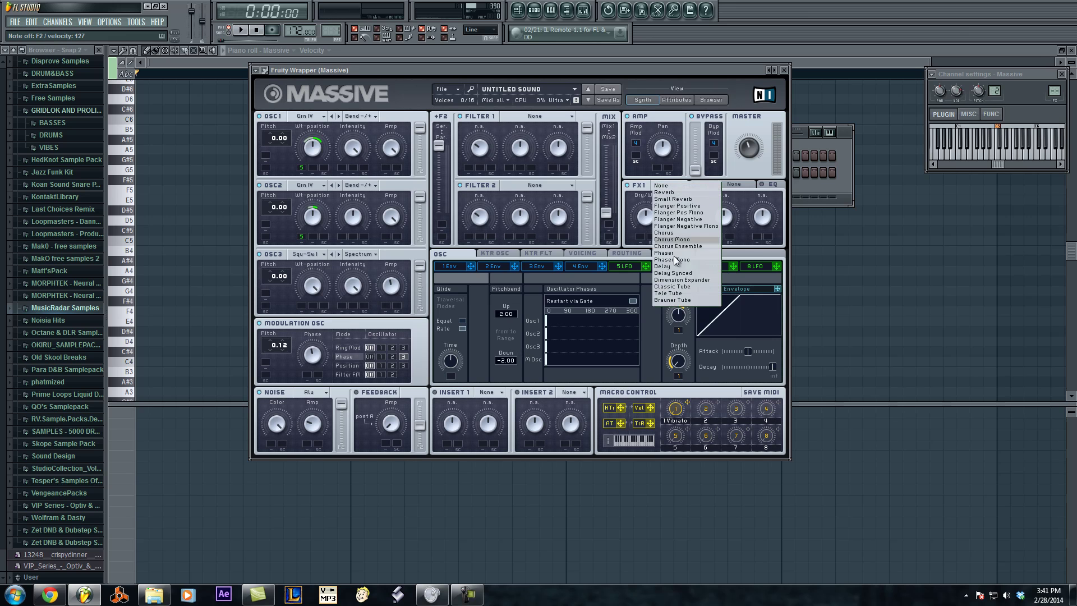
pyautogui.click(689, 298)
pyautogui.click(675, 187)
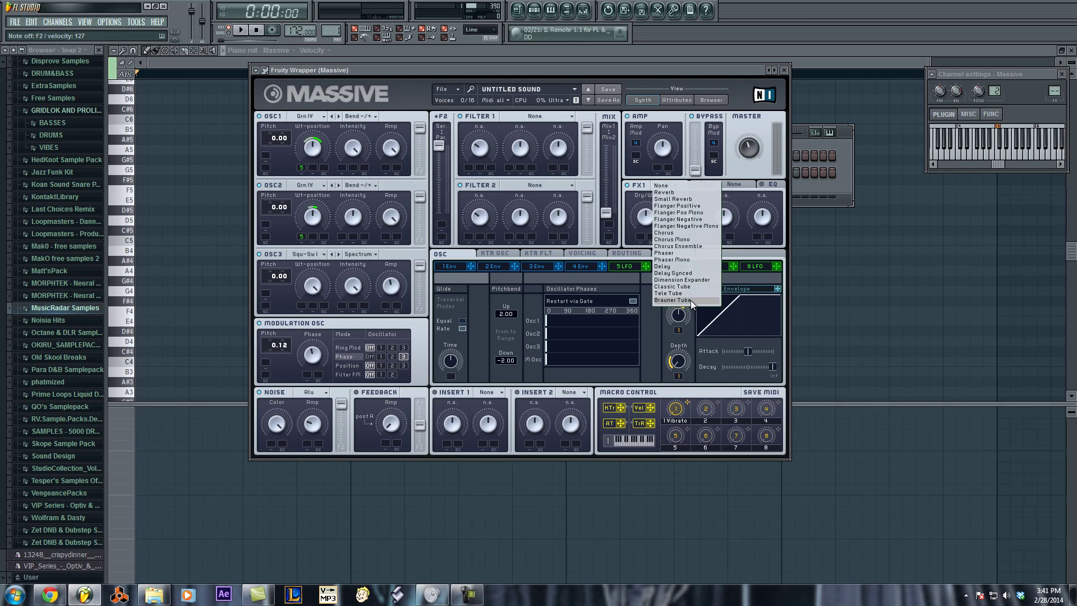
pyautogui.click(691, 301)
pyautogui.click(671, 191)
pyautogui.click(642, 220)
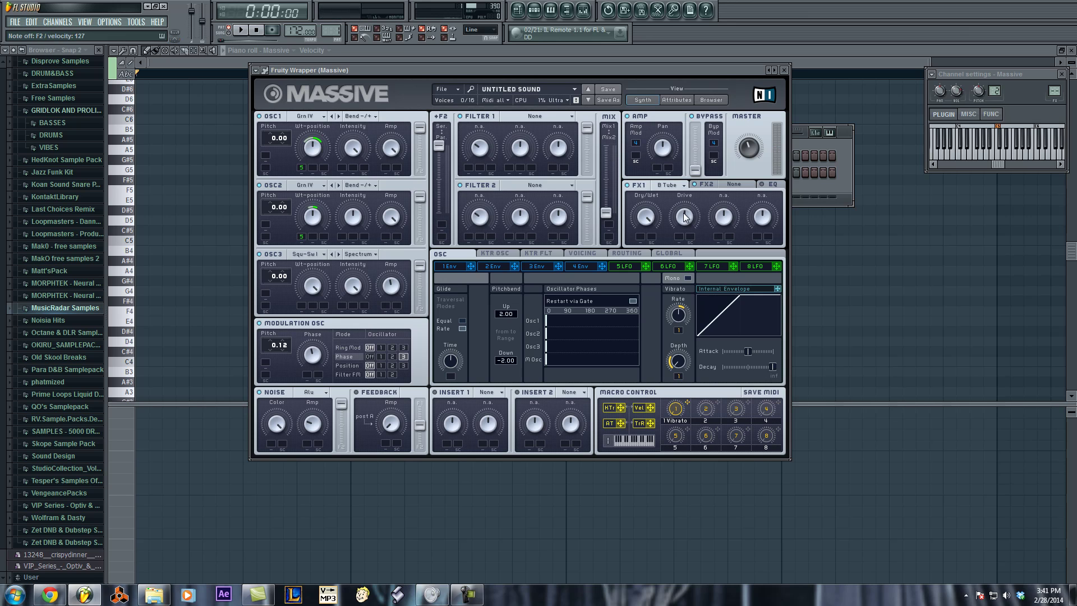
# Step: Set FX1 to Tele Tube and adjust its drive to around the midpoint
pyautogui.click(671, 185)
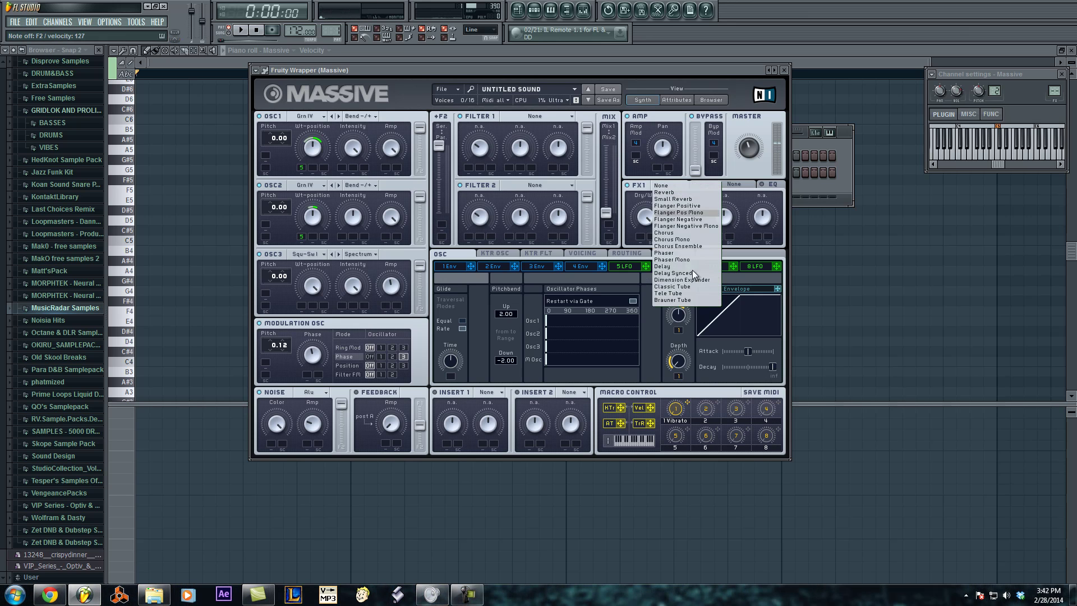
pyautogui.click(690, 293)
pyautogui.moveTo(678, 221); pyautogui.dragTo(683, 220)
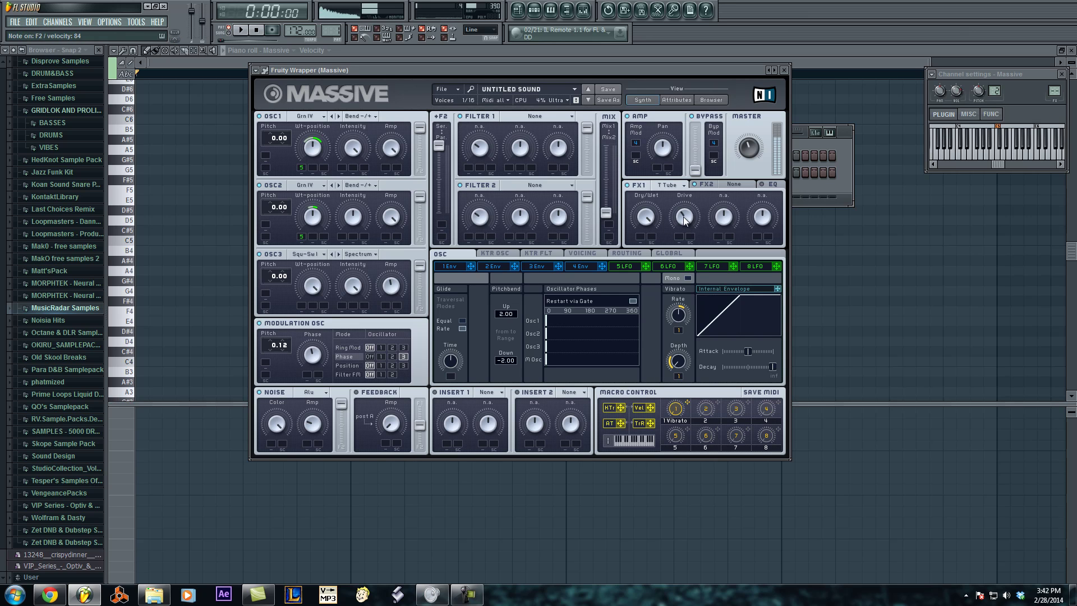
# Step: Load the Frequency Shifter in Insert 1, with pitch slightly above centre and dry/wet at about half
pyautogui.click(493, 392)
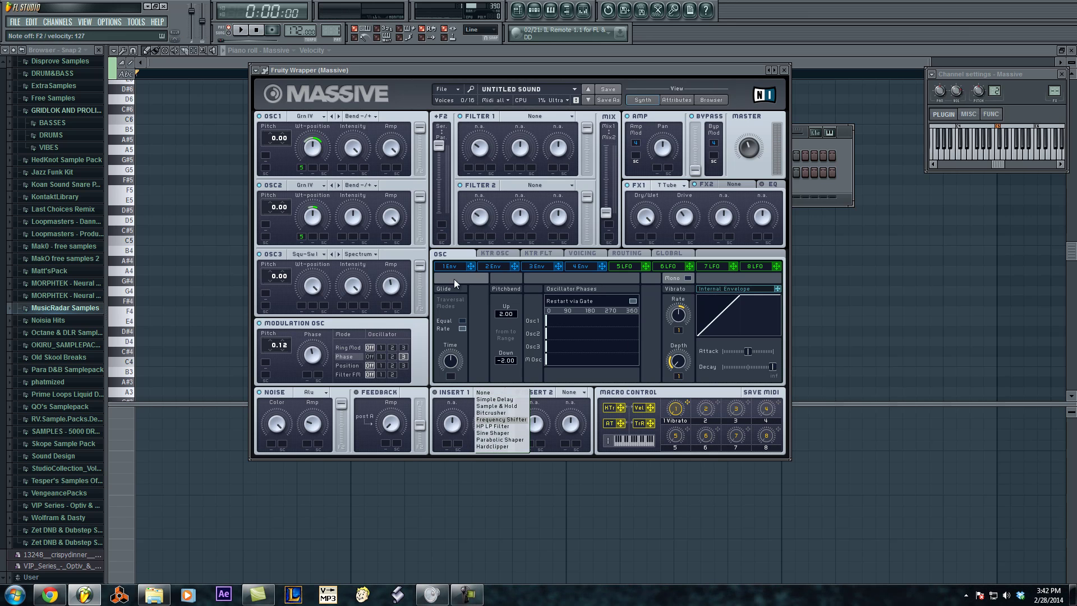
pyautogui.click(510, 420)
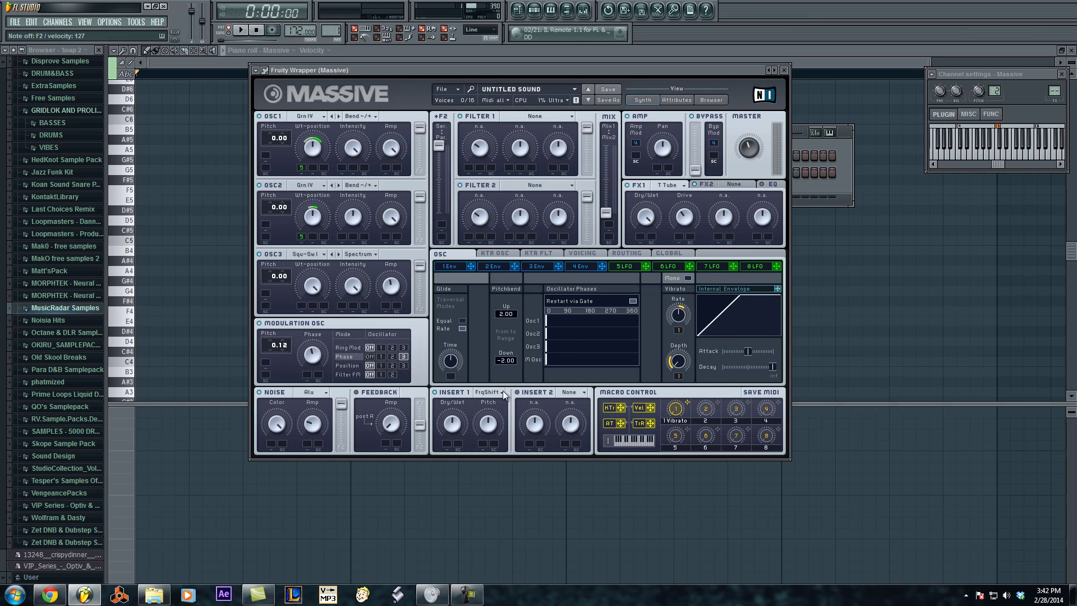
pyautogui.moveTo(488, 428); pyautogui.dragTo(489, 421)
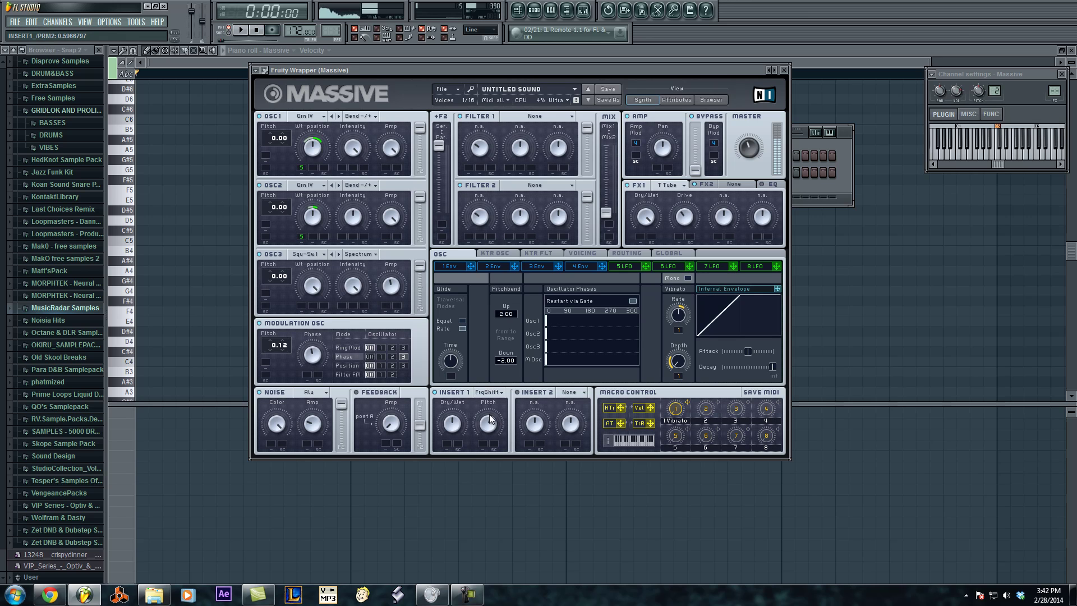
pyautogui.moveTo(459, 424); pyautogui.dragTo(457, 428)
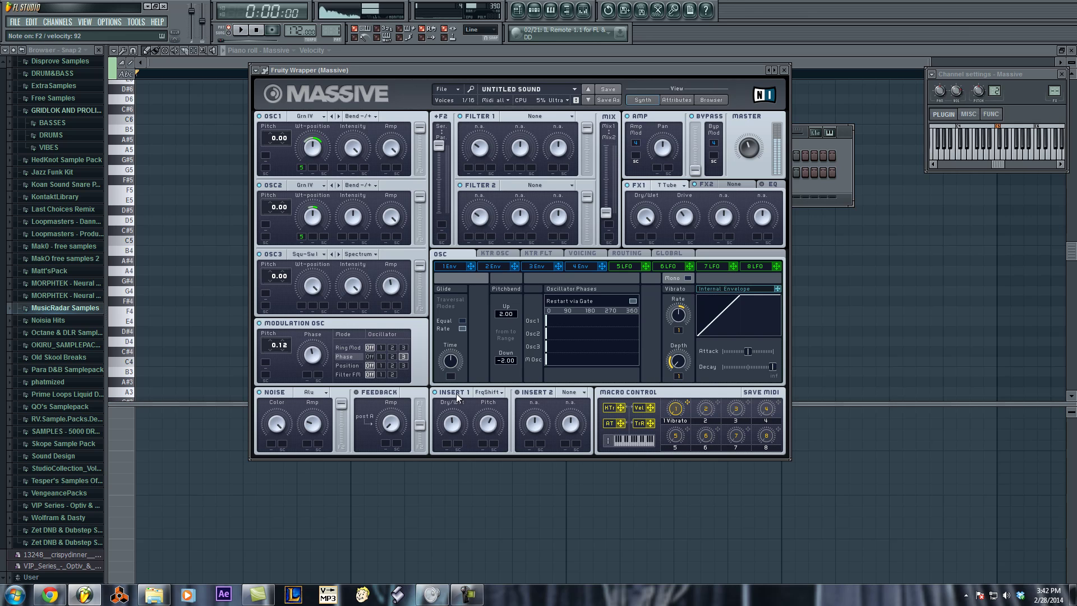
# Step: Display the signal routing and load the Hardclipper in Insert 2 with its dry/wet fully up
pyautogui.click(627, 253)
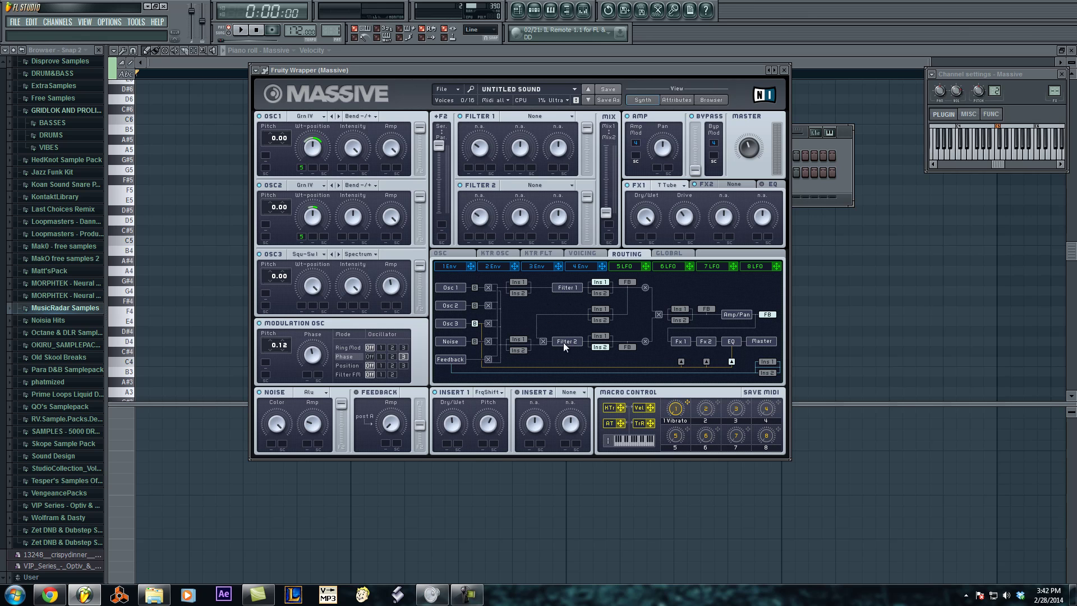
pyautogui.click(570, 395)
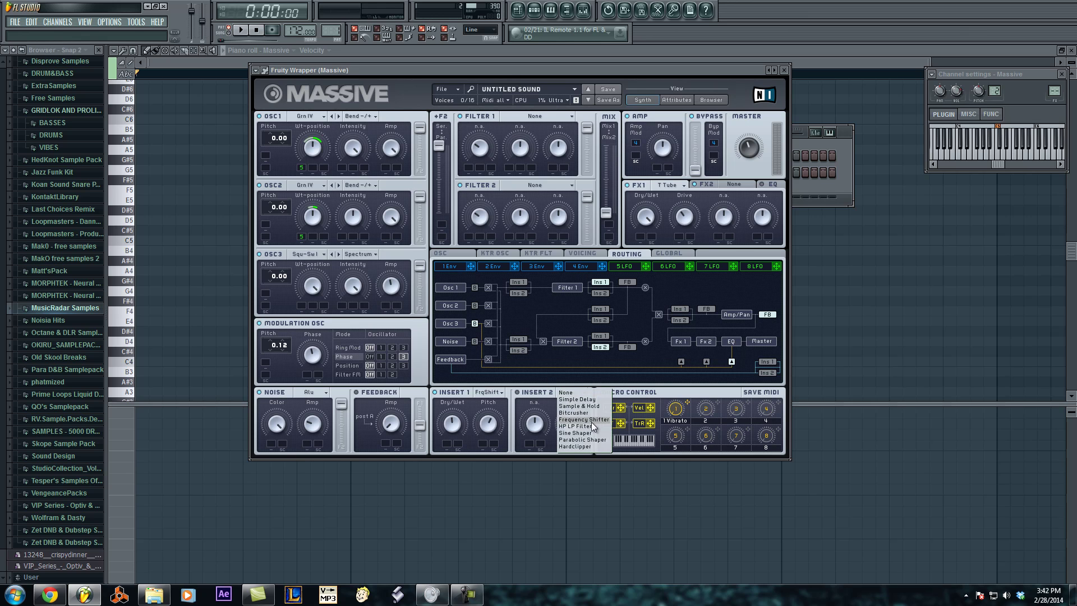
pyautogui.click(587, 446)
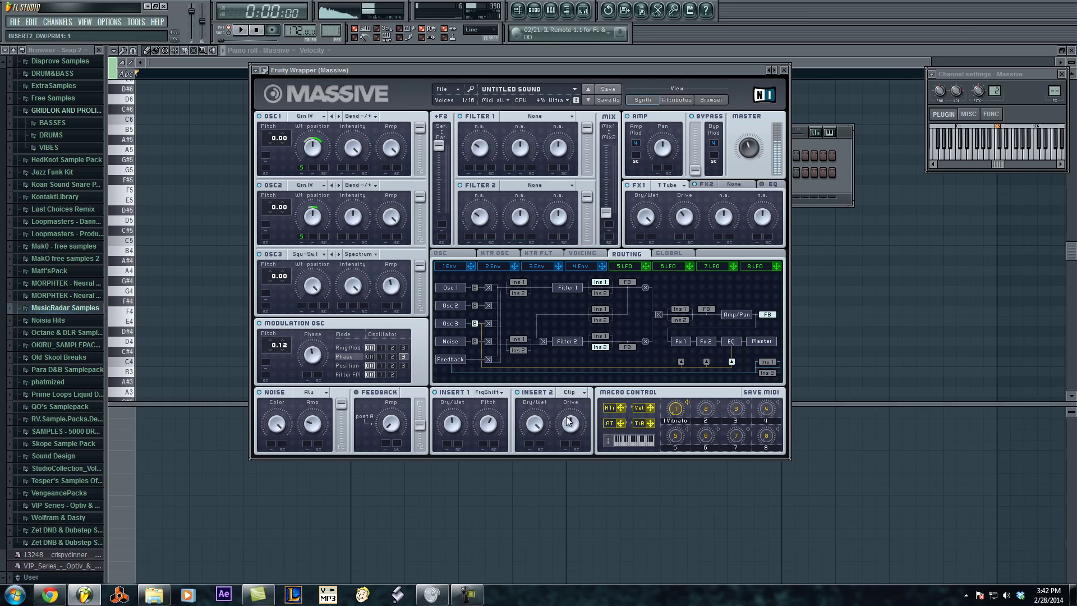
# Step: Adjust the drive of the Hardclipper in Insert 2
pyautogui.moveTo(564, 425); pyautogui.dragTo(568, 444)
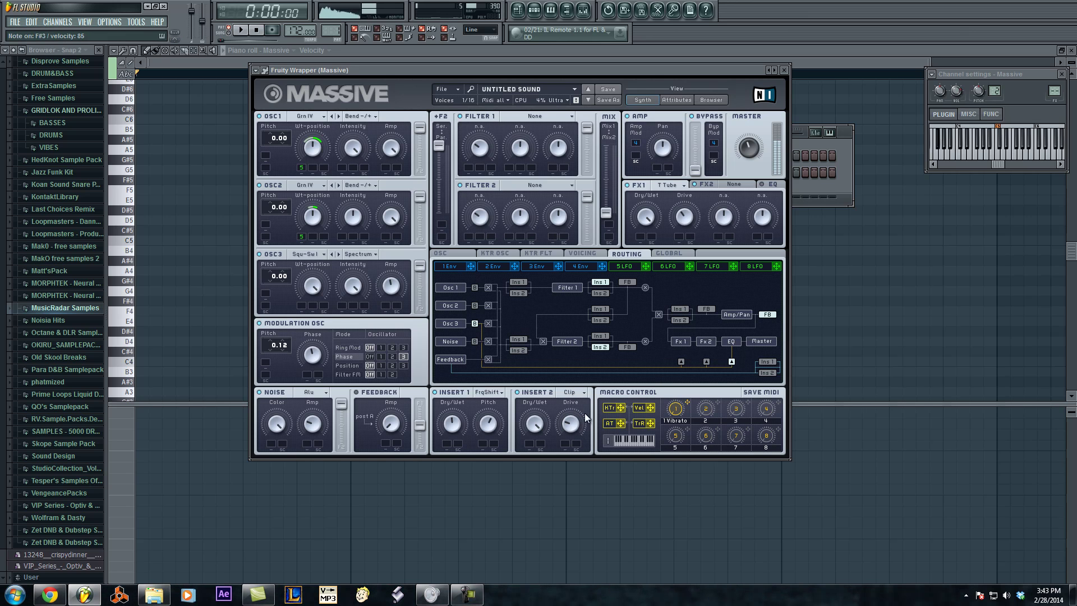
pyautogui.moveTo(675, 418)
pyautogui.mouseDown()
pyautogui.moveTo(680, 404)
pyautogui.moveTo(677, 419)
pyautogui.mouseUp()
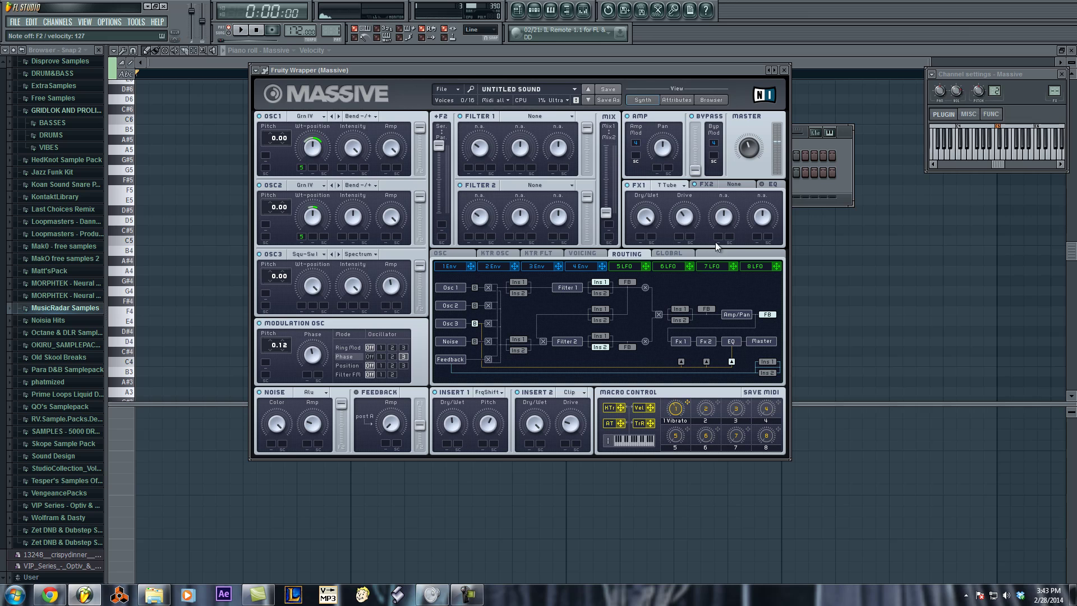
# Step: Try a Bandpass in Filter 1 with the cutoff near its midpoint and the resonance adjusted
pyautogui.click(532, 113)
pyautogui.click(534, 164)
pyautogui.moveTo(482, 146); pyautogui.dragTo(483, 149)
pyautogui.moveTo(556, 149)
pyautogui.mouseDown()
pyautogui.moveTo(544, 154)
pyautogui.moveTo(554, 154)
pyautogui.mouseUp()
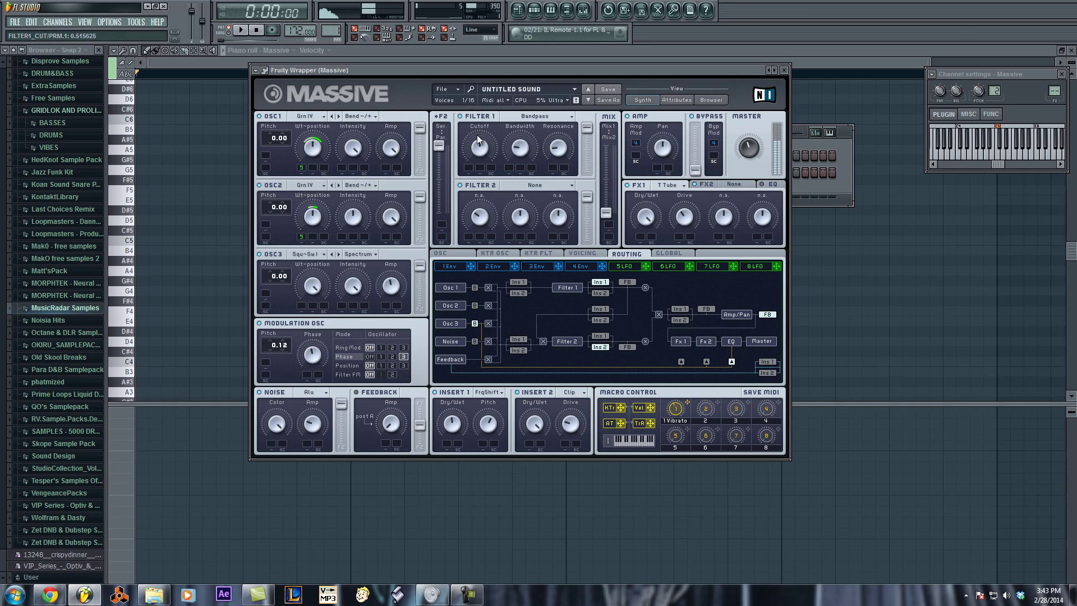
pyautogui.moveTo(476, 150); pyautogui.dragTo(476, 122)
pyautogui.moveTo(464, 161); pyautogui.dragTo(471, 115)
# Step: Modulate Filter 1's cutoff with LFO 6, synced at a 1/4 ratio with a triangle curve and the crossfade fully up
pyautogui.click(668, 267)
pyautogui.moveTo(689, 267); pyautogui.dragTo(470, 164)
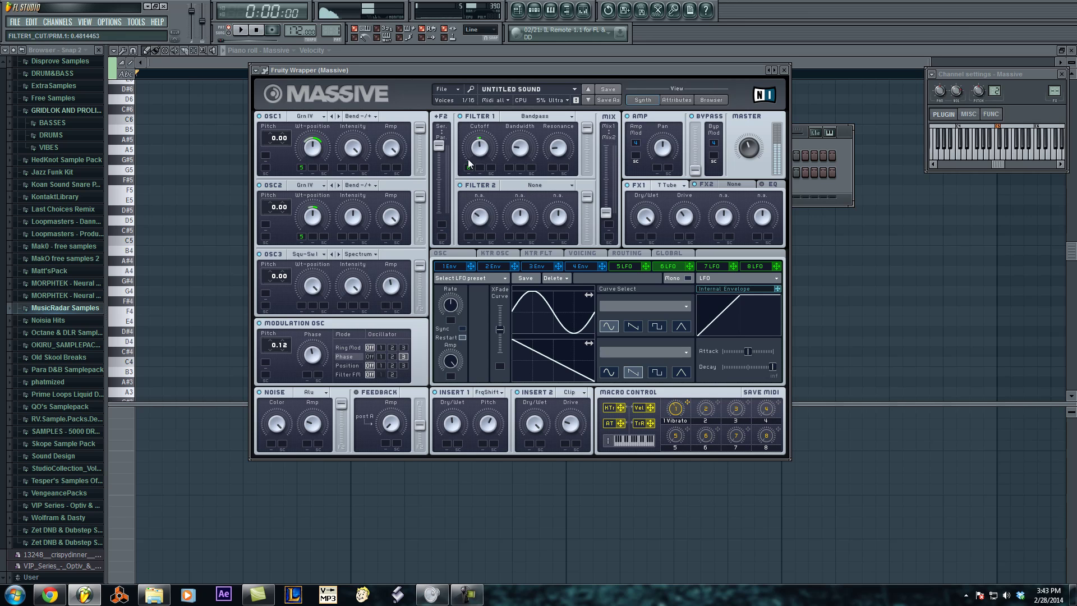
pyautogui.click(463, 329)
pyautogui.click(681, 326)
pyautogui.moveTo(492, 334); pyautogui.dragTo(497, 288)
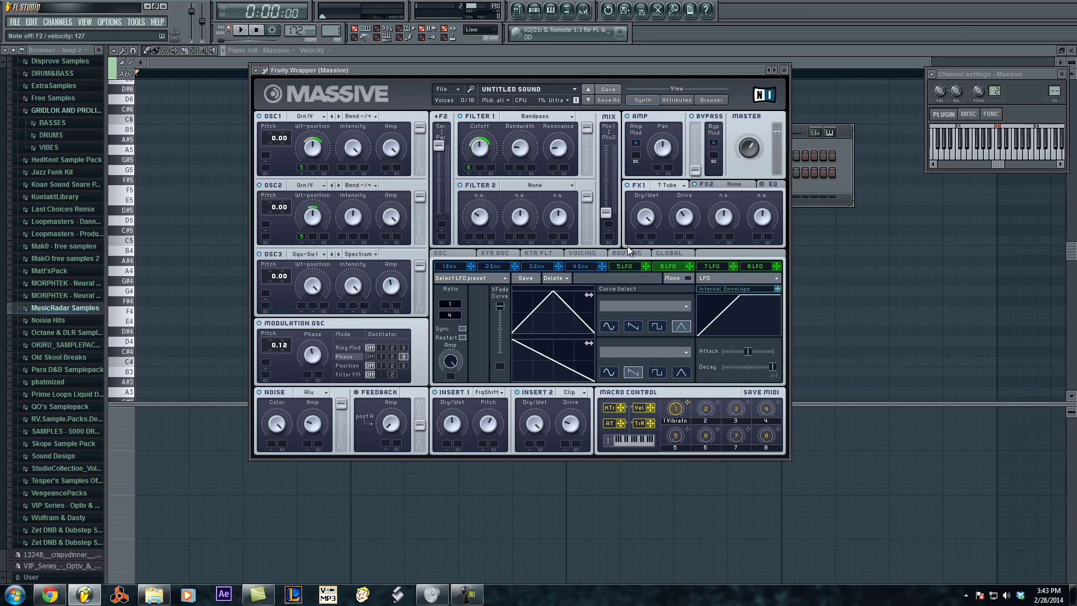
# Step: Remove the LFO 6 modulation from Filter 1's cutoff and set the filter type back to None
pyautogui.rightClick(479, 167)
pyautogui.click(484, 180)
pyautogui.click(520, 115)
pyautogui.click(494, 124)
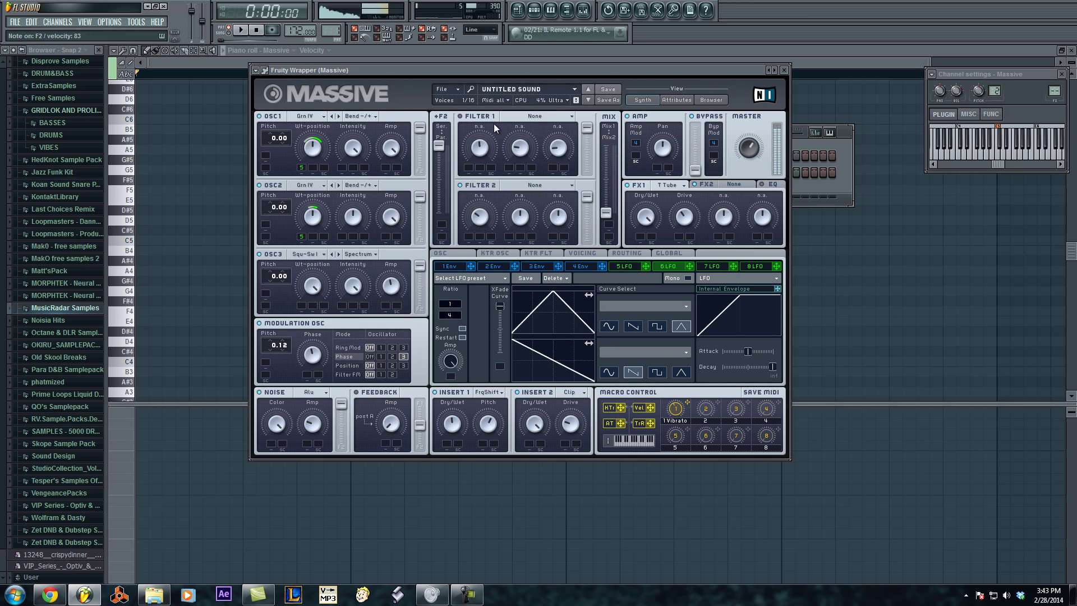
# Step: Try the Chorus and Chorus Mono effects in FX2
pyautogui.click(739, 183)
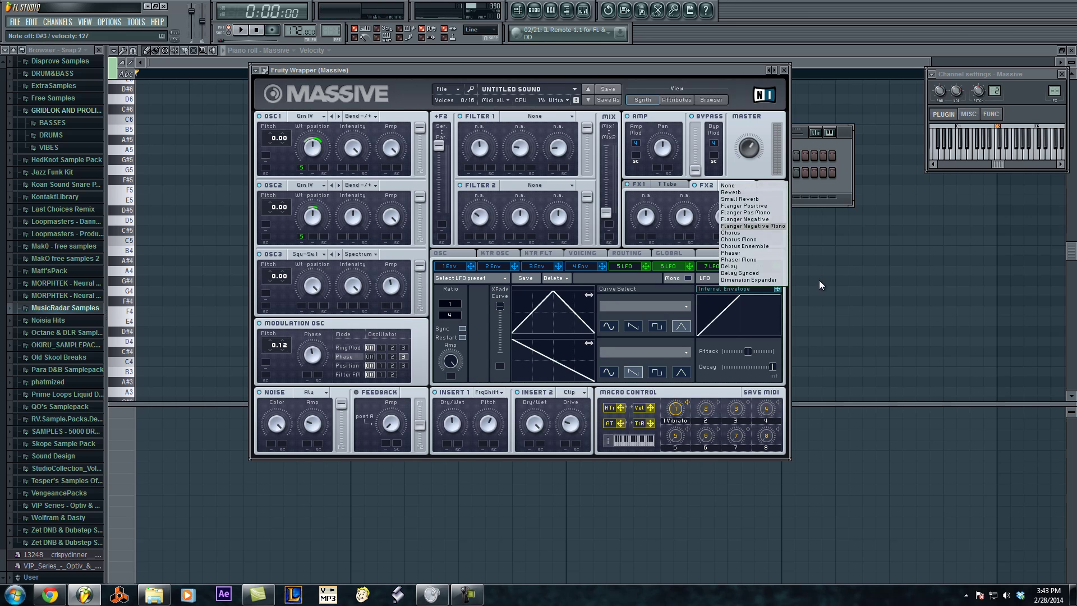
pyautogui.click(758, 233)
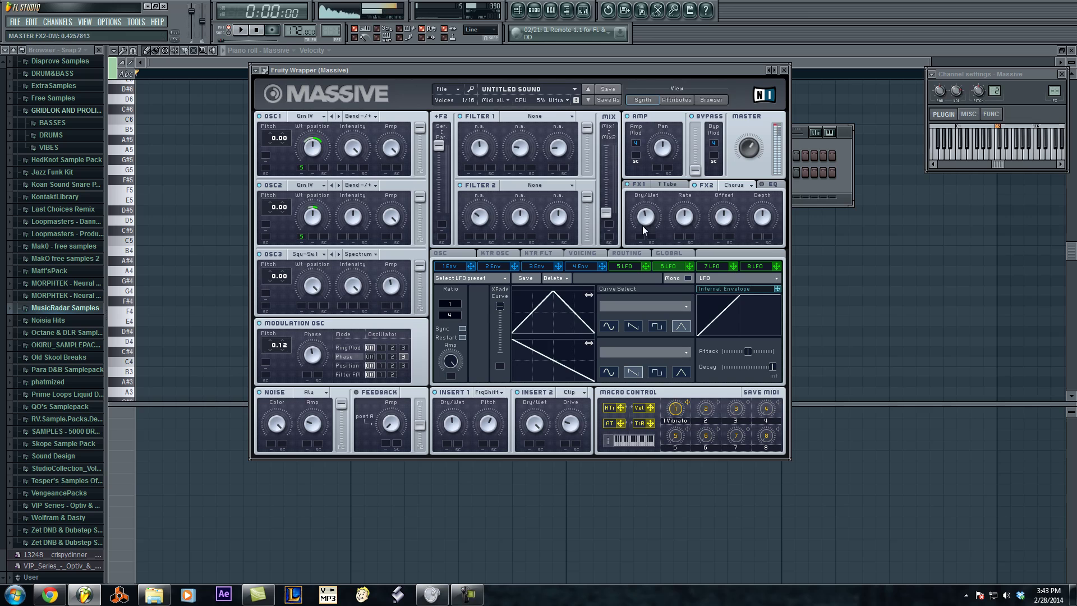
pyautogui.click(752, 185)
pyautogui.click(760, 242)
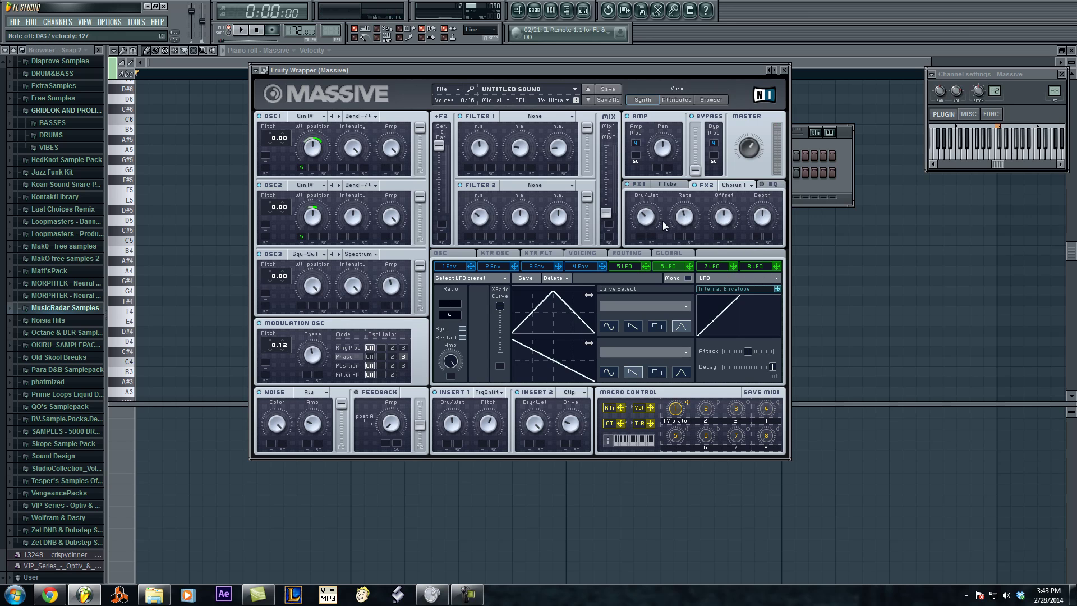
# Step: Set FX2 to Chorus Ensemble with dry/wet at about 0.18 and offset at about 0.27
pyautogui.click(752, 185)
pyautogui.click(760, 251)
pyautogui.moveTo(646, 221); pyautogui.dragTo(644, 231)
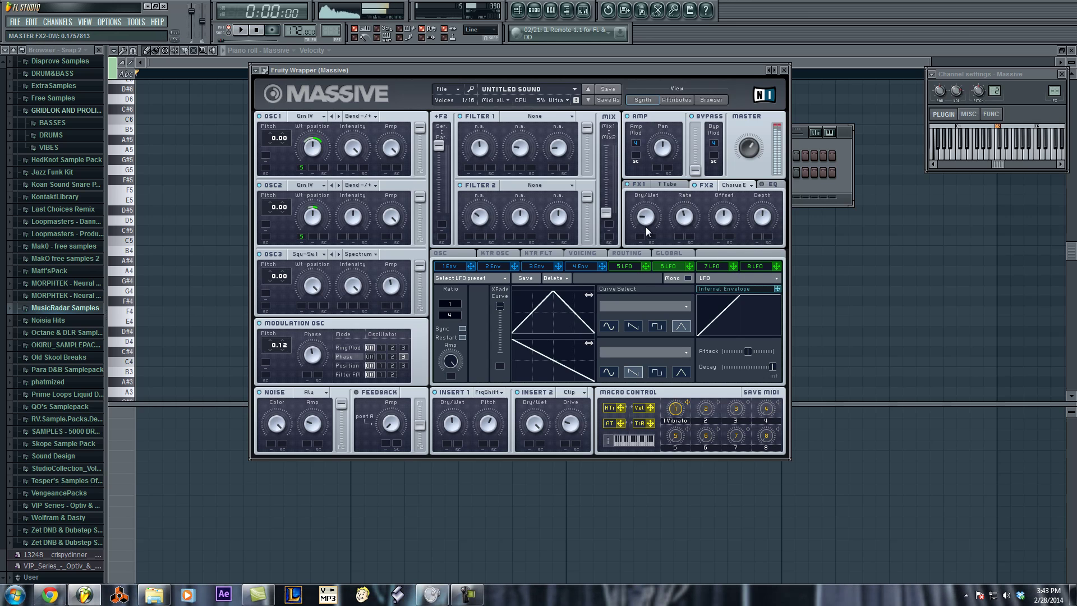
pyautogui.moveTo(723, 224); pyautogui.dragTo(722, 221)
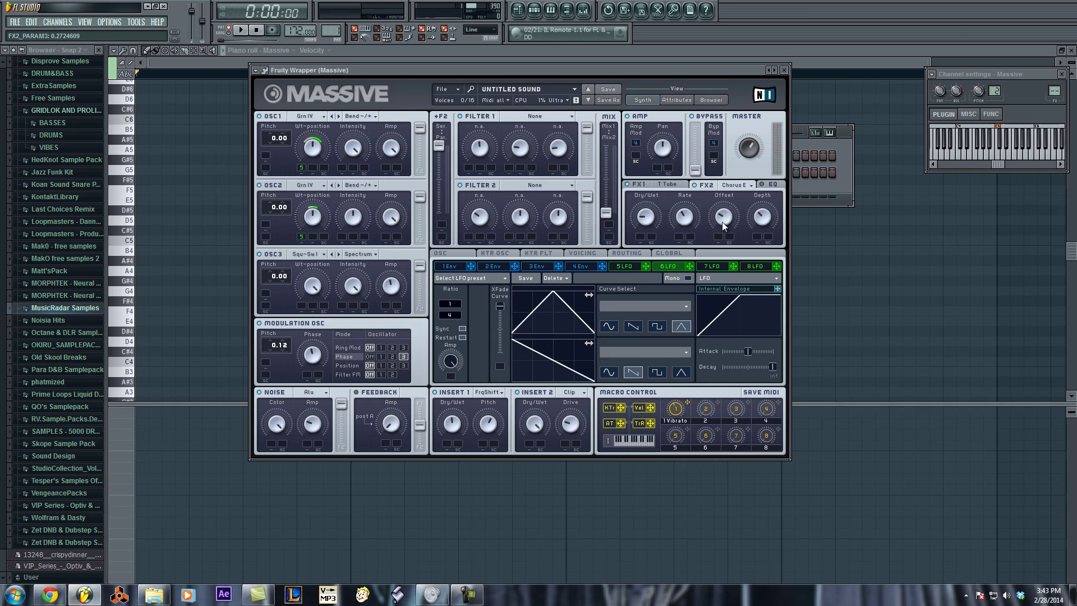
# Step: Adjust the release and attack of envelope 4
pyautogui.click(598, 252)
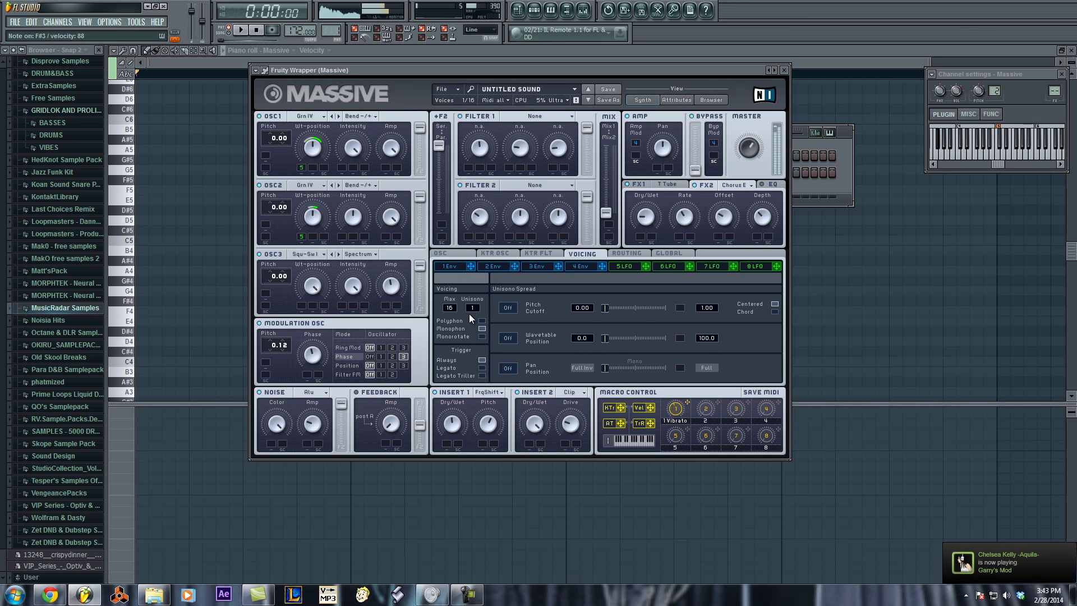
pyautogui.click(592, 267)
pyautogui.moveTo(754, 361); pyautogui.dragTo(754, 355)
pyautogui.moveTo(491, 365); pyautogui.dragTo(490, 375)
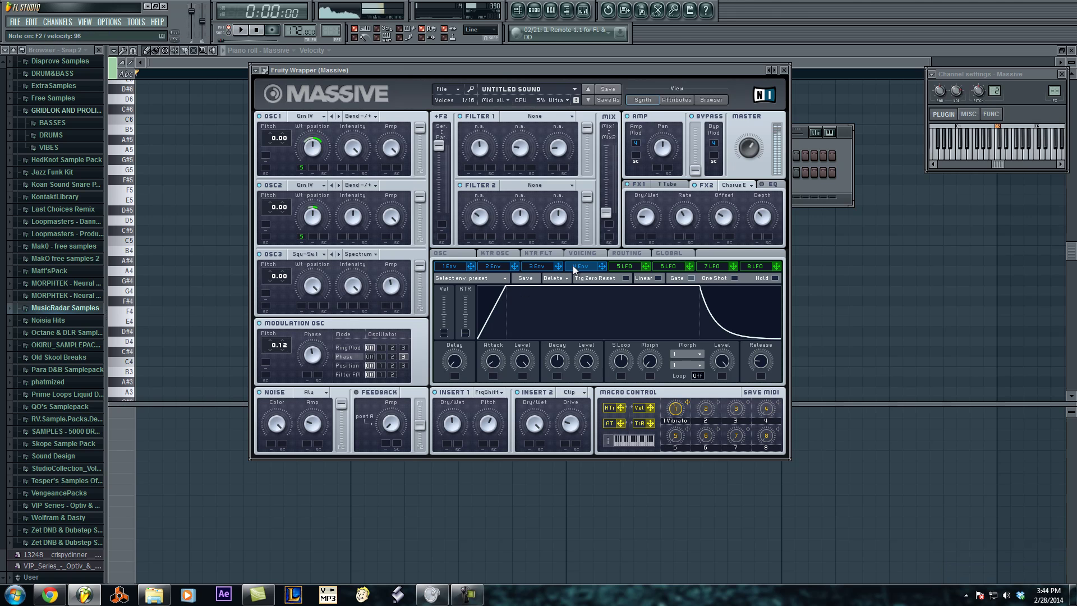
# Step: Set Unisono to 2 voices and enable the Pitch Cutoff spread with its amount at about half
pyautogui.click(583, 254)
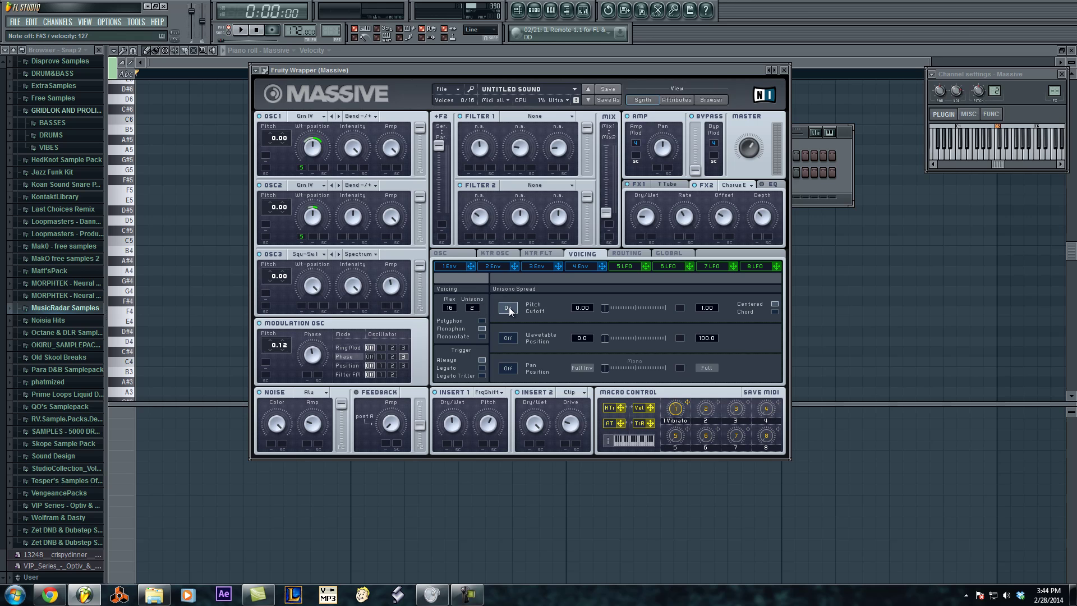
pyautogui.moveTo(602, 310); pyautogui.dragTo(635, 310)
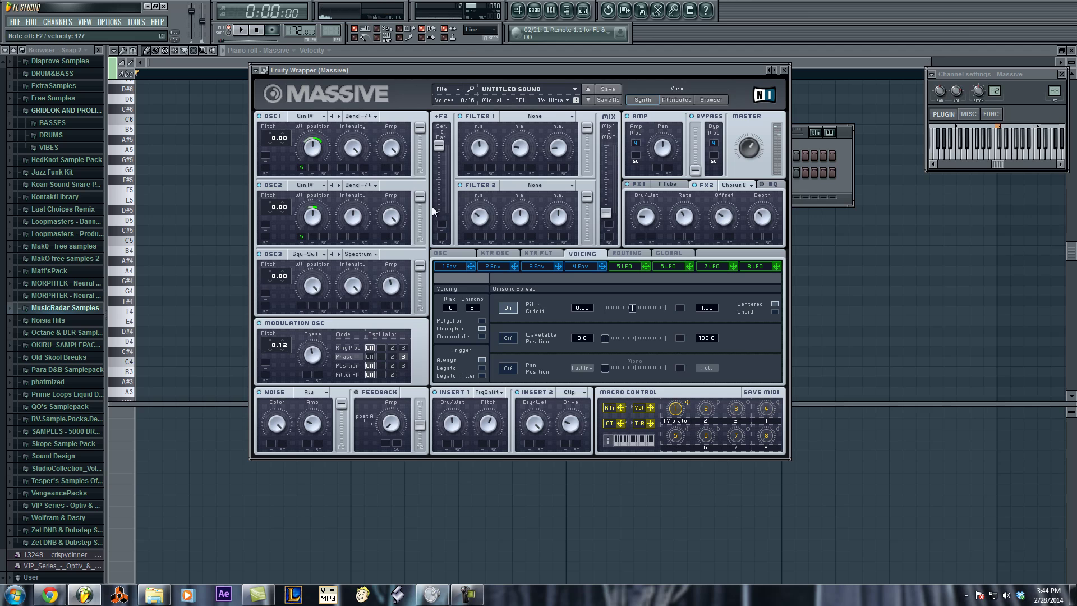
# Step: Display Massive's EQ and load the SPAN analyzer in slot 6 of the master mixer track
pyautogui.click(772, 183)
pyautogui.moveTo(709, 69); pyautogui.dragTo(709, 163)
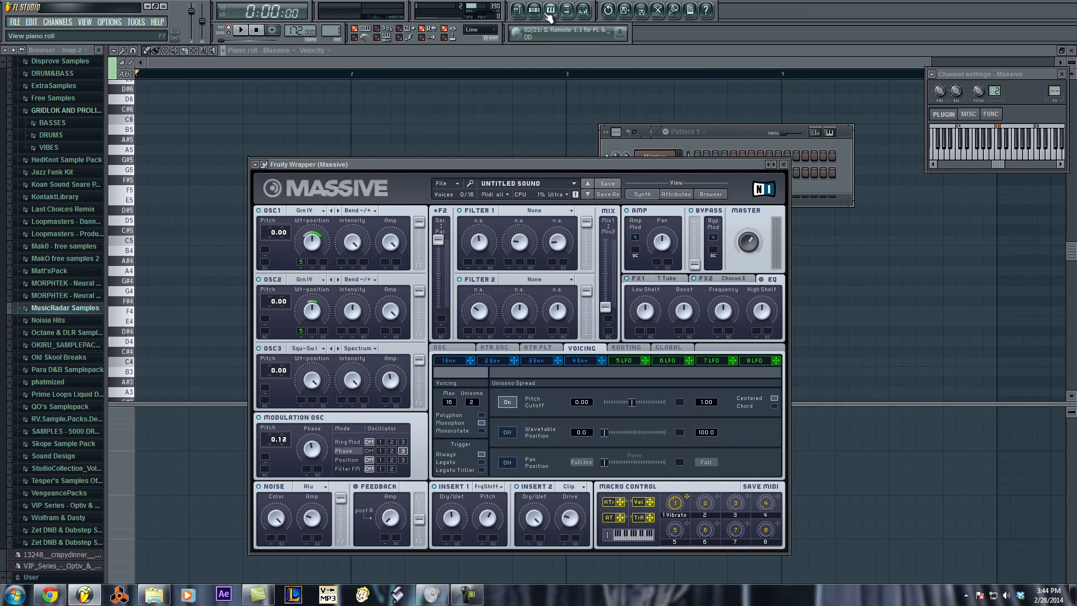
pyautogui.click(583, 10)
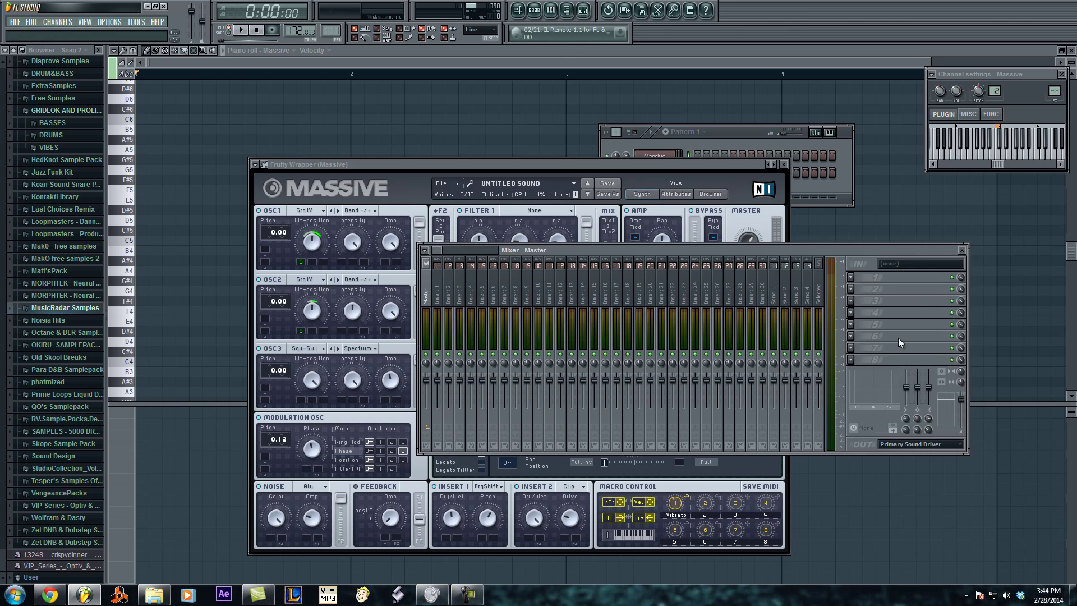
pyautogui.click(851, 348)
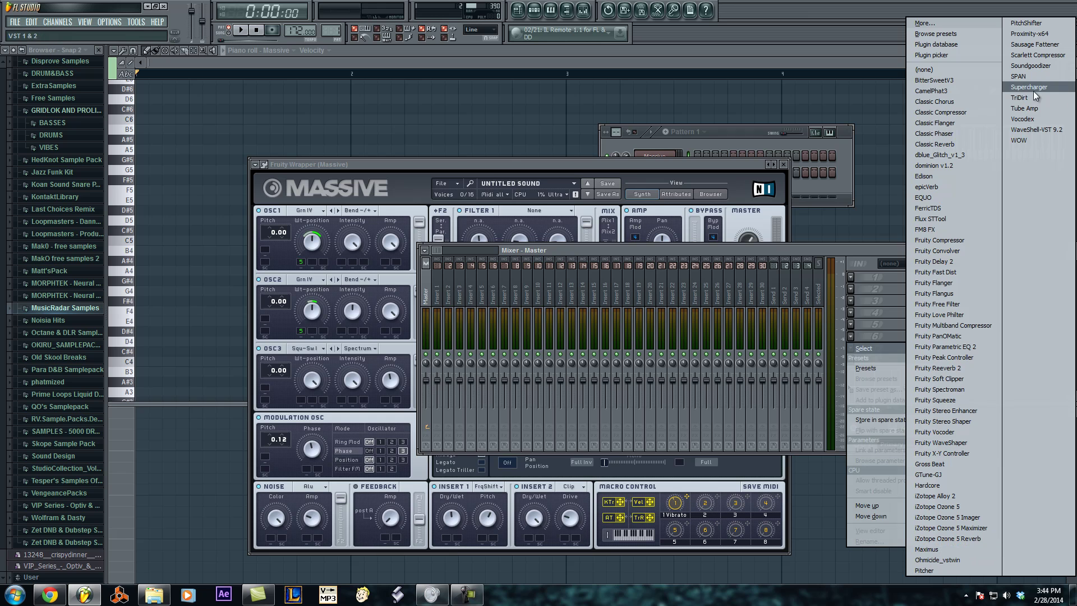
pyautogui.click(1020, 76)
# Step: Reposition the SPAN window and hold its spectrum to examine the bass's frequency content
pyautogui.click(139, 305)
pyautogui.moveTo(168, 312)
pyautogui.click(253, 377)
pyautogui.moveTo(274, 306); pyautogui.dragTo(285, 234)
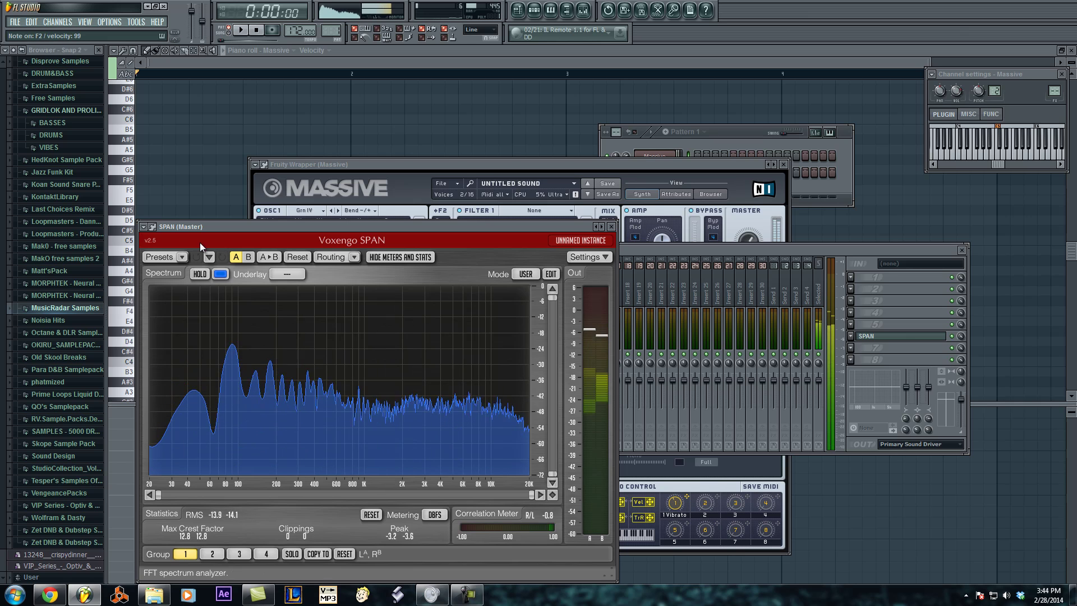
pyautogui.click(202, 274)
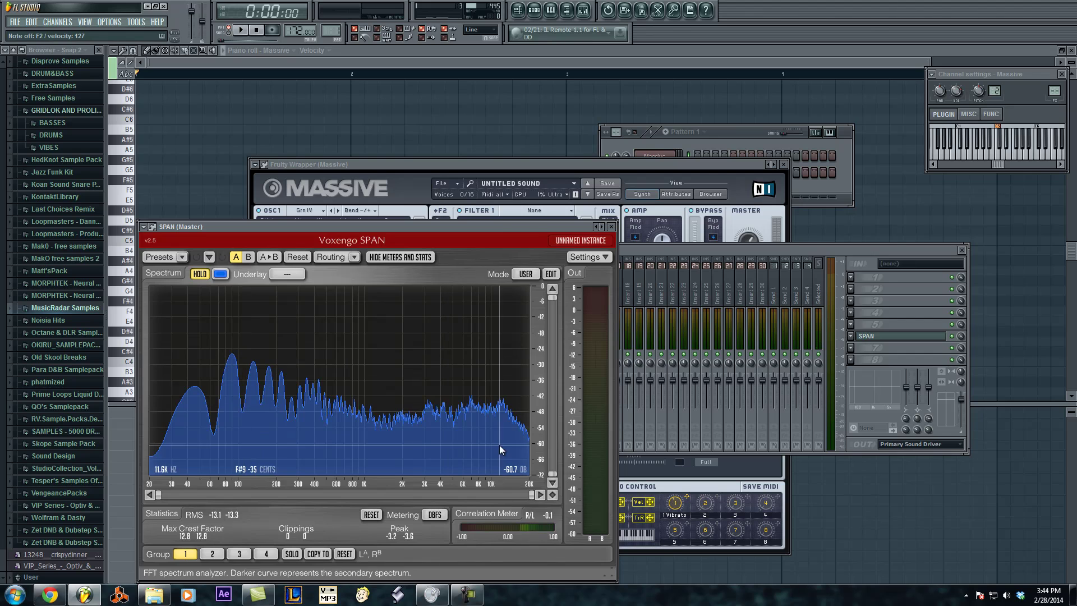
# Step: Raise Massive's EQ boost to about 0.63 and high shelf to about 0.72, comparing the live spectrum in SPAN
pyautogui.click(641, 163)
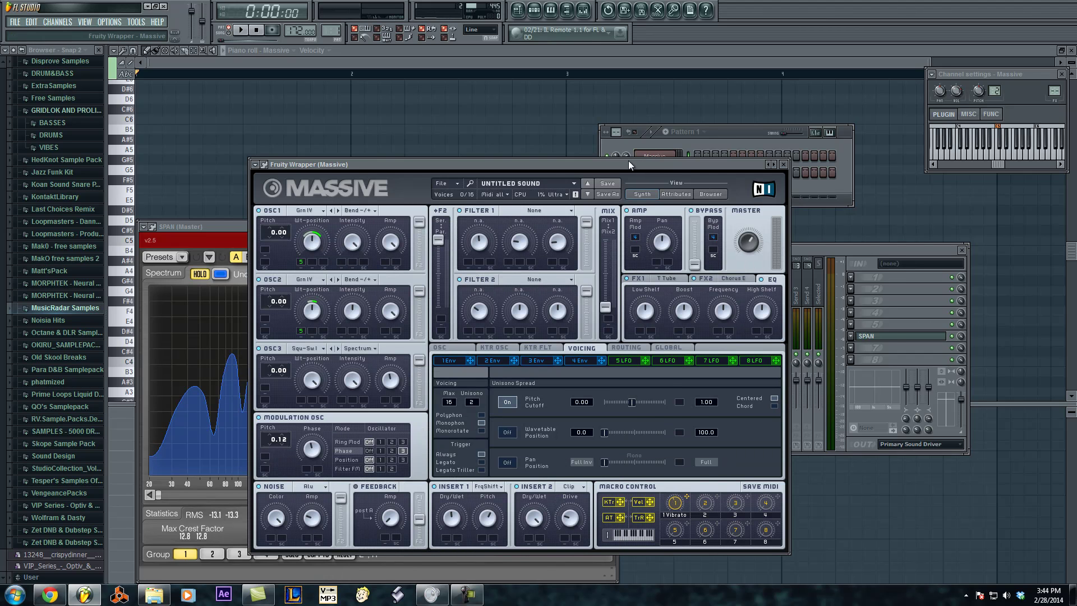
pyautogui.moveTo(628, 162); pyautogui.dragTo(733, 87)
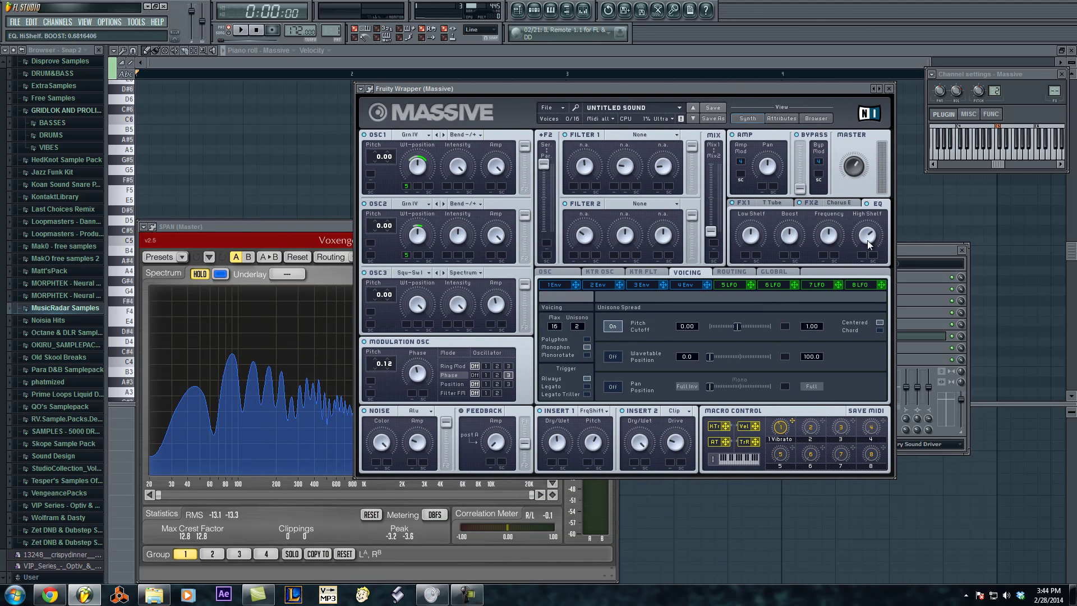
pyautogui.click(325, 275)
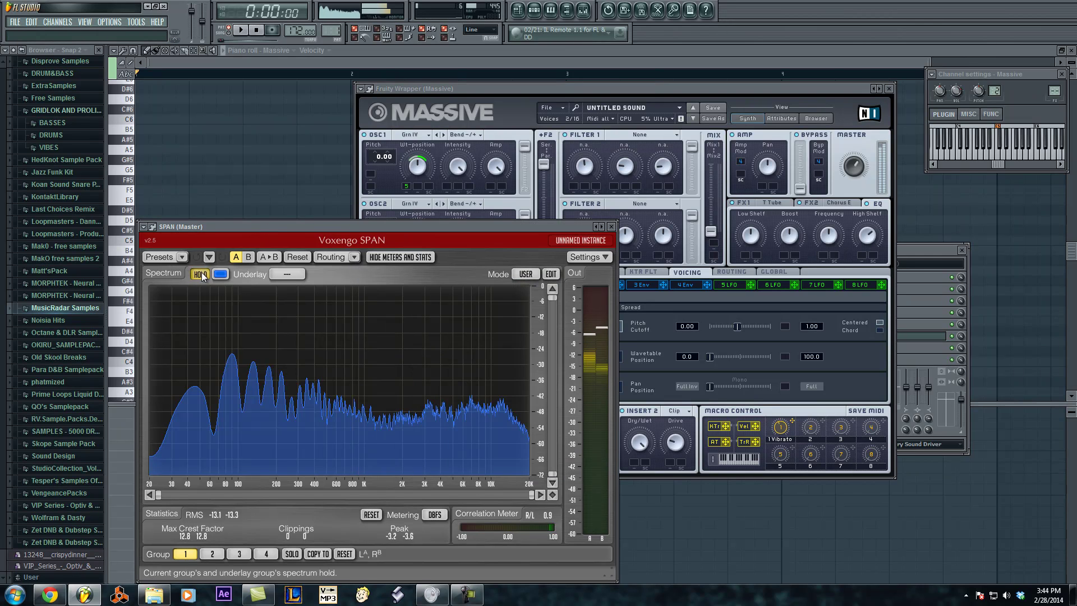
pyautogui.click(832, 234)
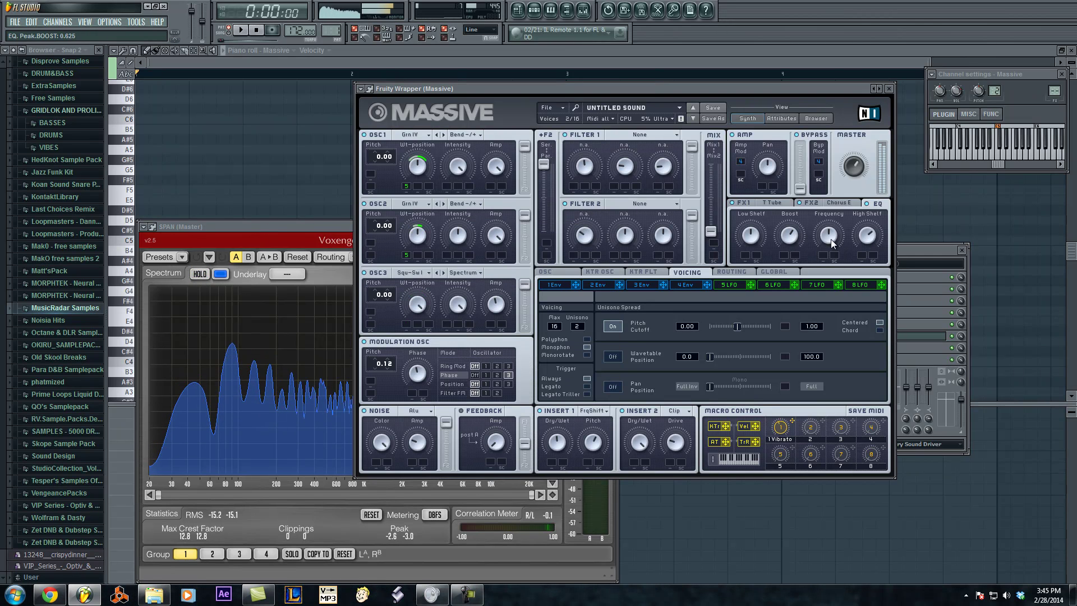
pyautogui.moveTo(678, 93); pyautogui.dragTo(856, 96)
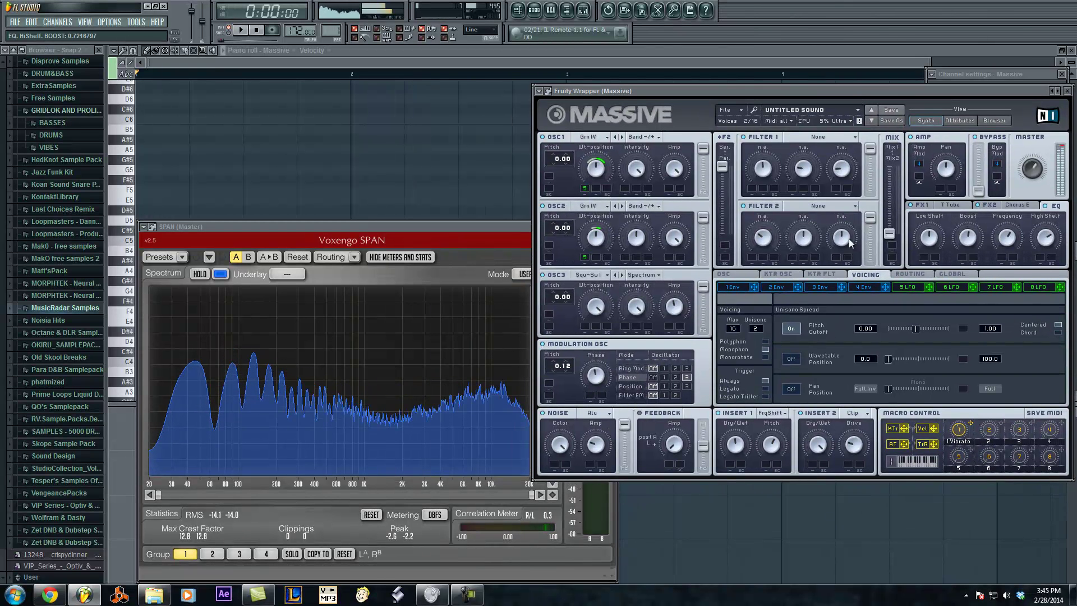
# Step: Check the equalized spectrum in SPAN and close the SPAN and Massive windows
pyautogui.click(266, 275)
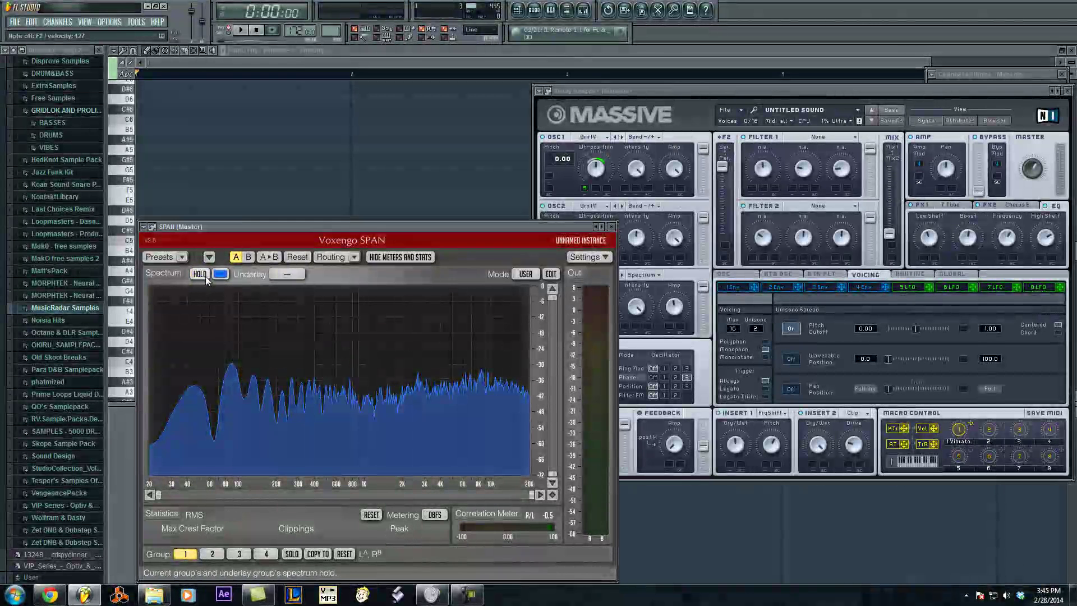
pyautogui.click(610, 226)
pyautogui.moveTo(682, 90); pyautogui.dragTo(453, 94)
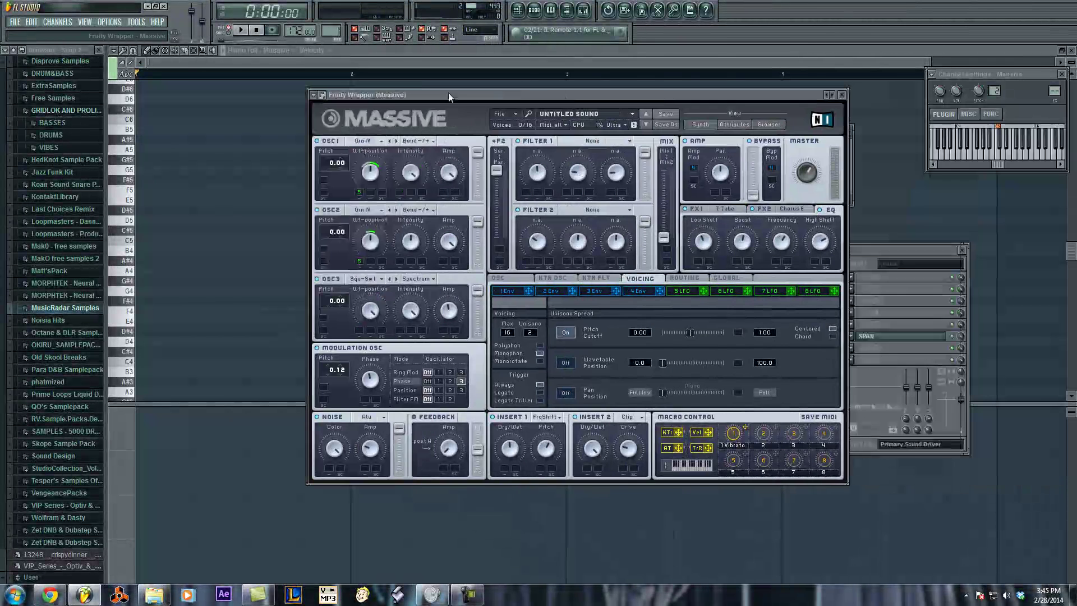
pyautogui.click(842, 94)
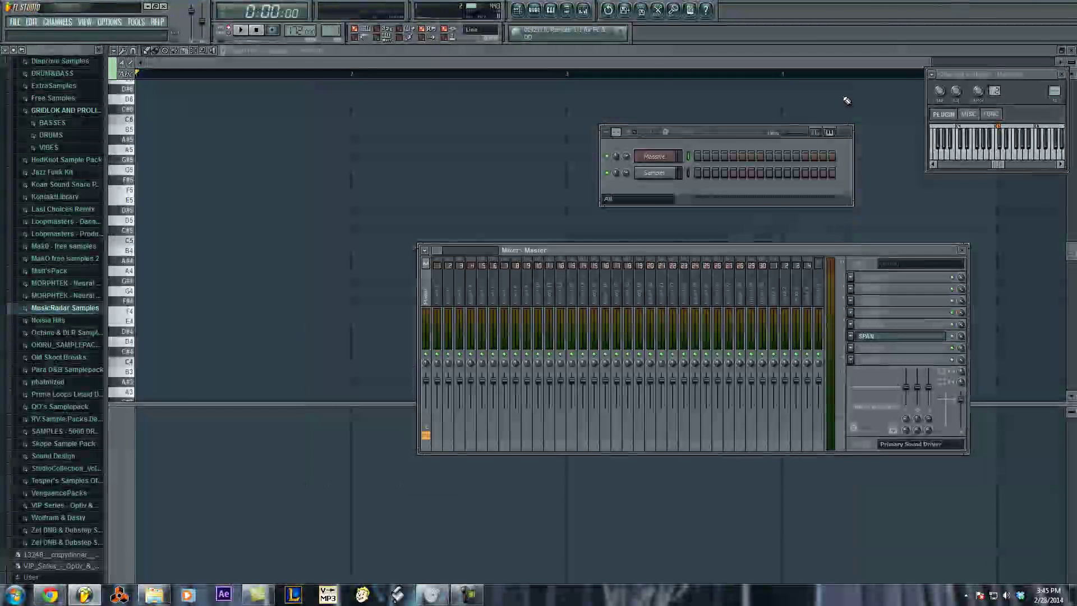
# Step: Route the Massive channel to mixer insert 15
pyautogui.rightClick(602, 303)
pyautogui.moveTo(692, 300)
pyautogui.click(730, 300)
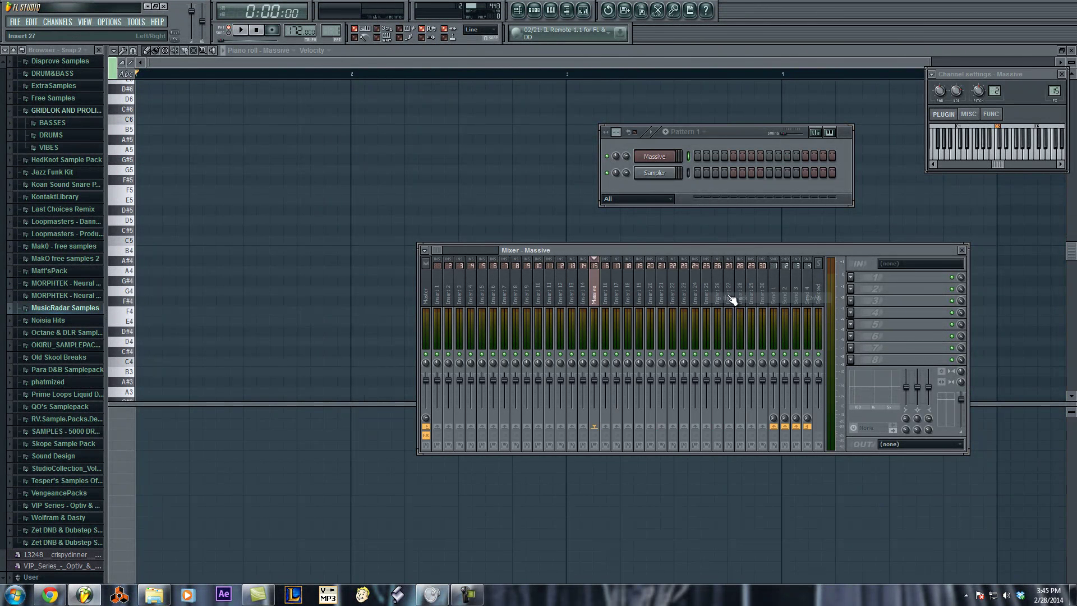
# Step: Load CamelPhat3 in the first effect slot of the Massive mixer track and choose its blank preset
pyautogui.click(850, 277)
pyautogui.moveTo(864, 289)
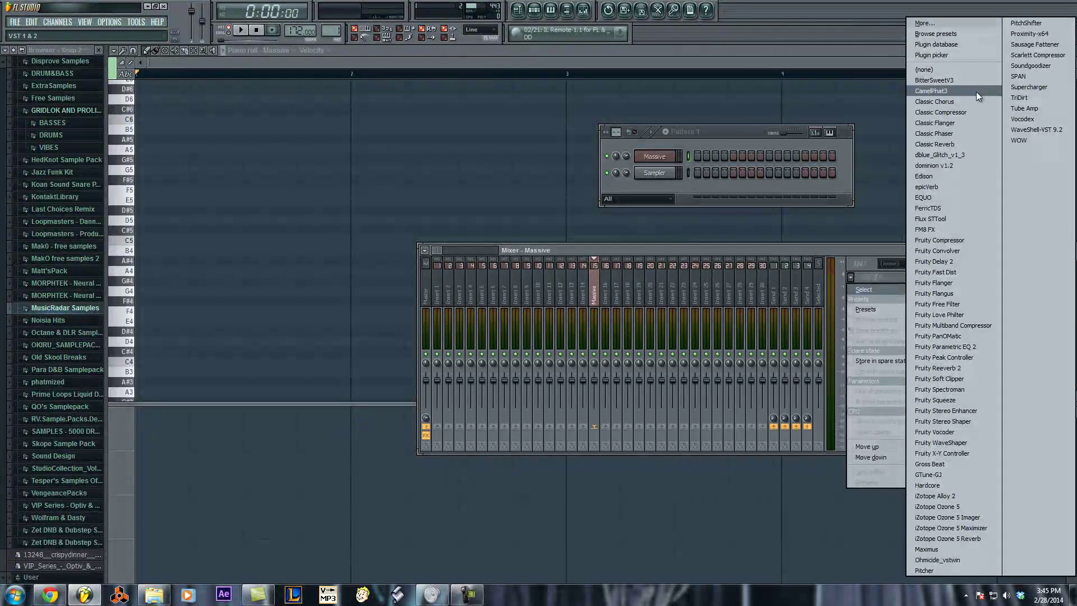
pyautogui.click(932, 91)
pyautogui.click(270, 170)
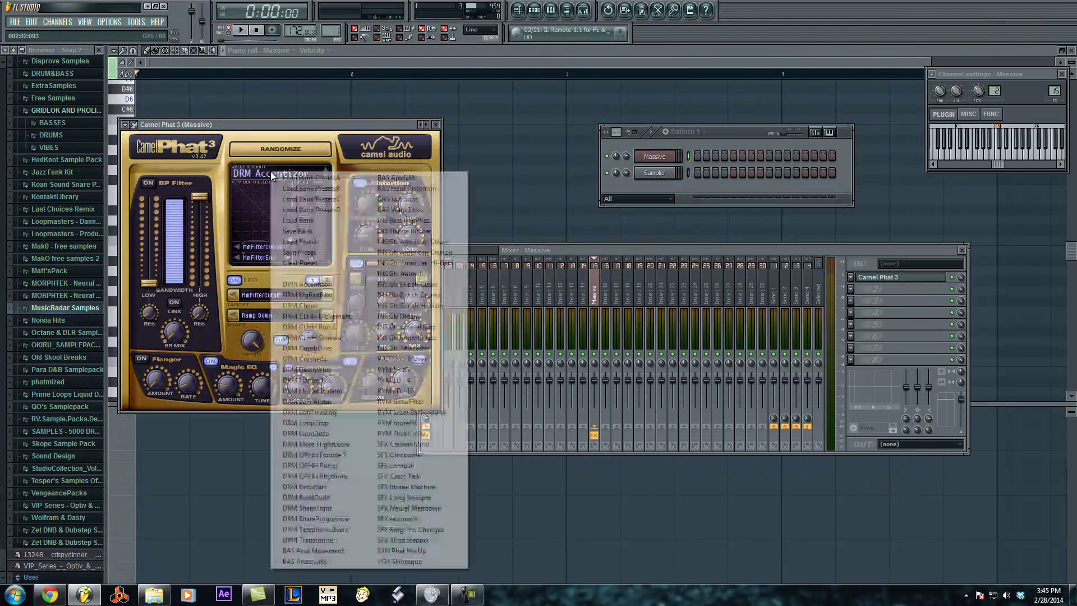
pyautogui.click(314, 262)
# Step: Set Camel Phat's MM Filter type to Comb and move the mixer clear of the plugin window
pyautogui.click(389, 276)
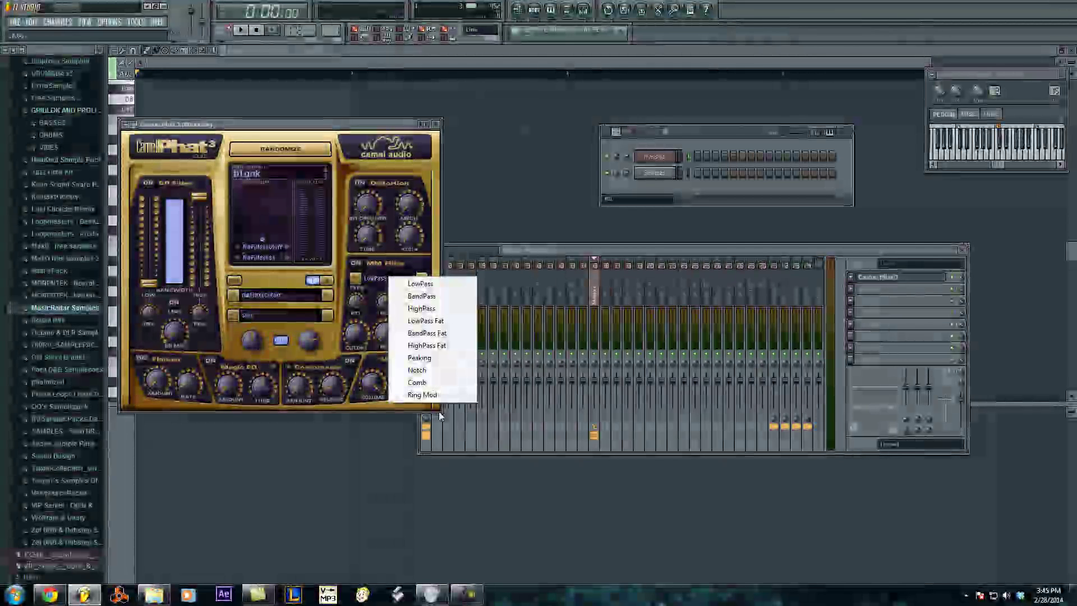
pyautogui.click(429, 384)
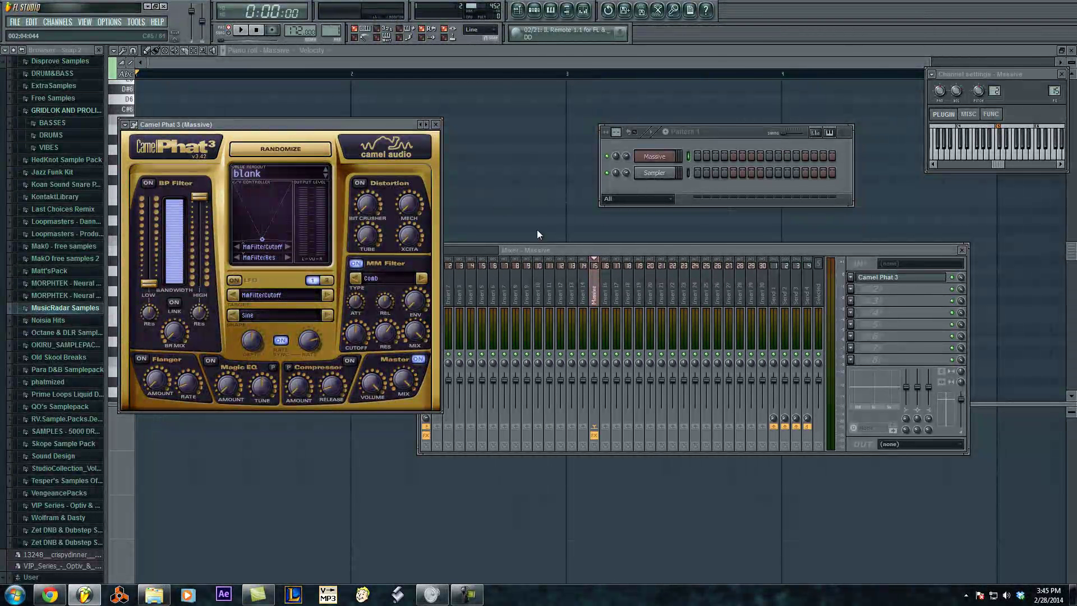
pyautogui.click(513, 249)
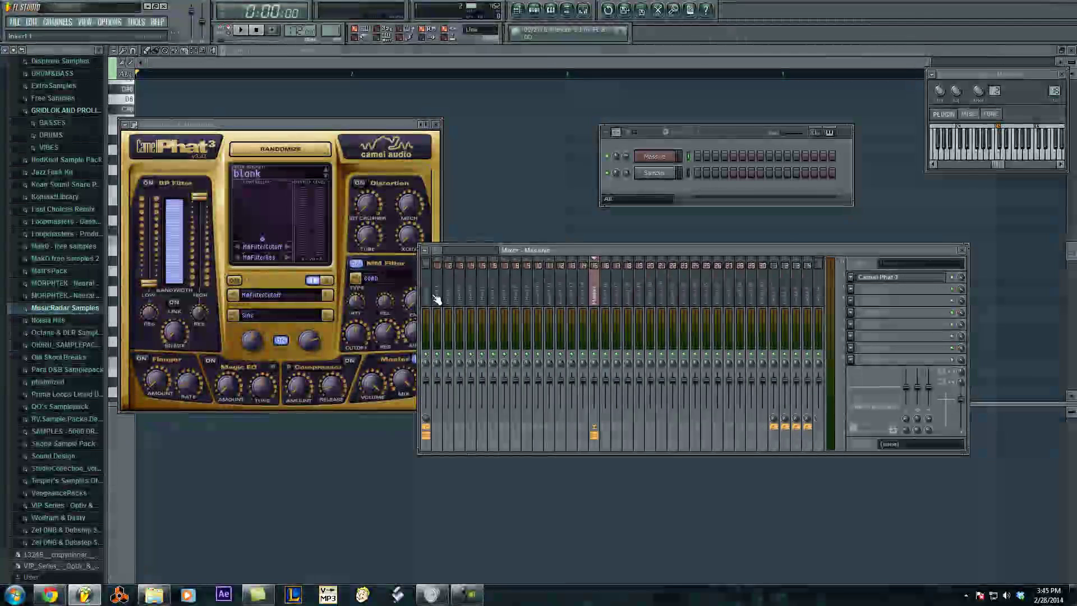
pyautogui.moveTo(520, 249); pyautogui.dragTo(553, 217)
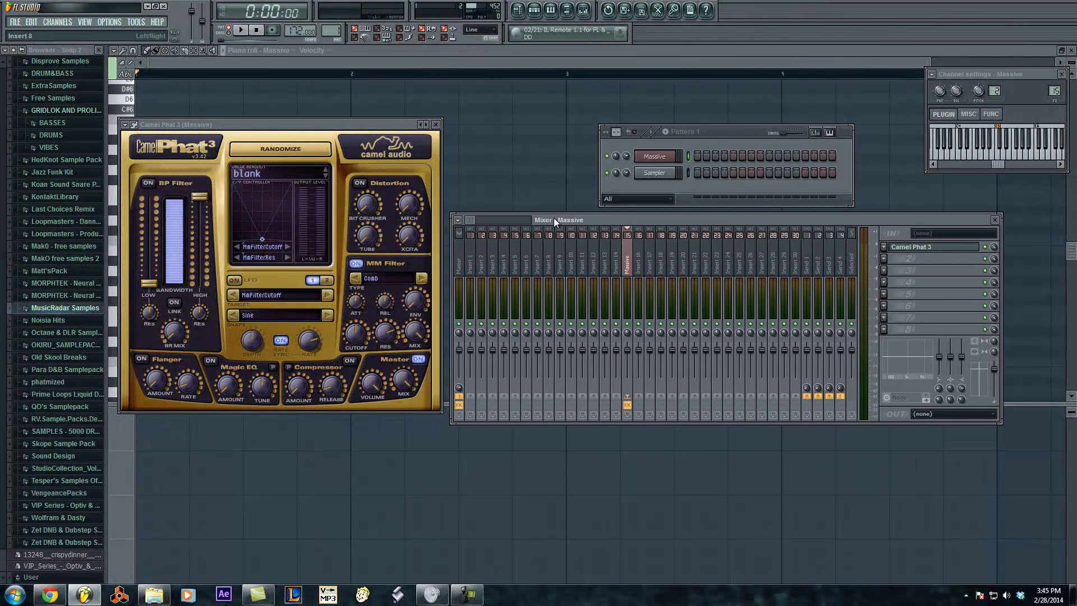
# Step: Switch to the browser, open the musical note frequency table in a new tab and look up the frequency of F3
pyautogui.moveTo(355, 336); pyautogui.dragTo(355, 347)
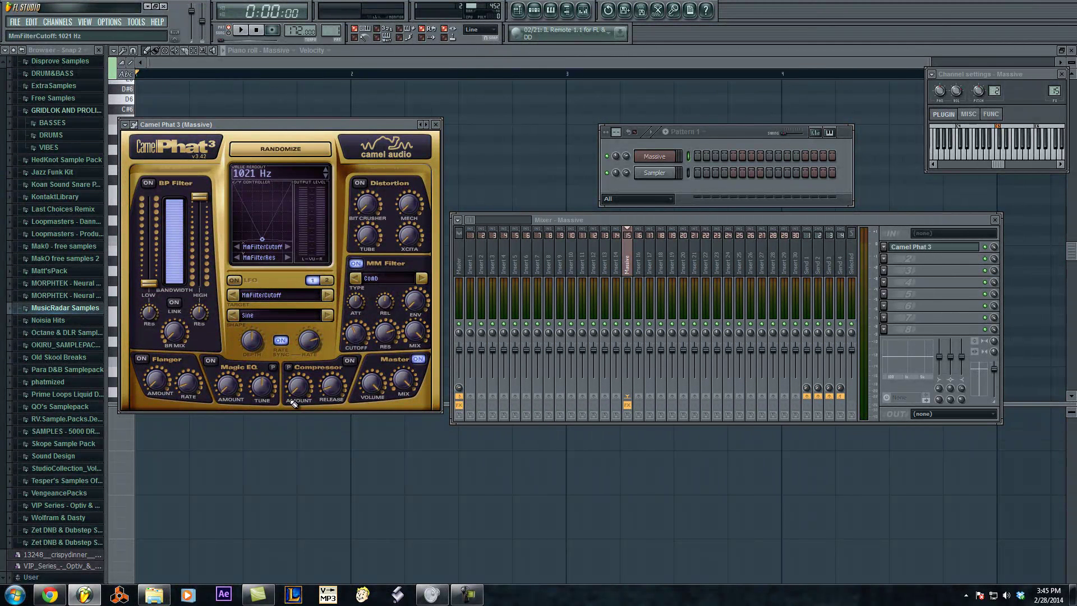
pyautogui.click(52, 597)
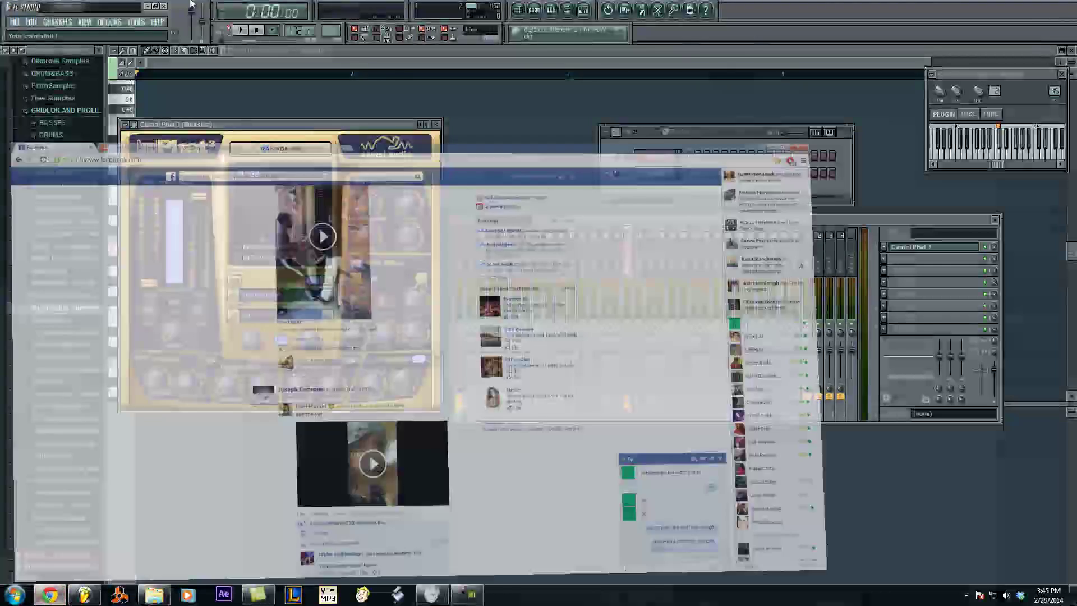
pyautogui.click(553, 7)
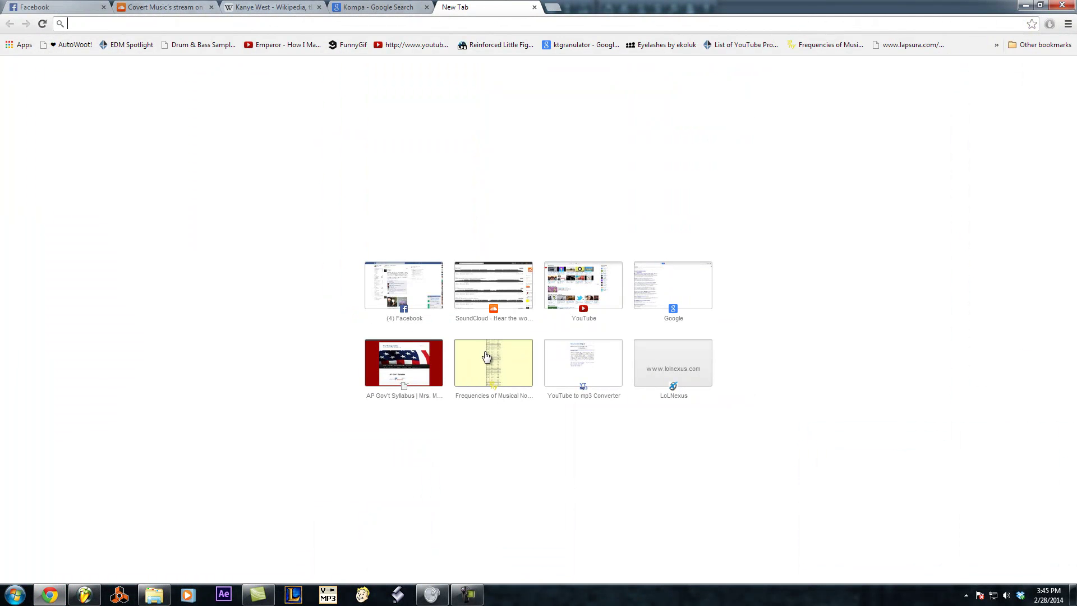
pyautogui.click(492, 364)
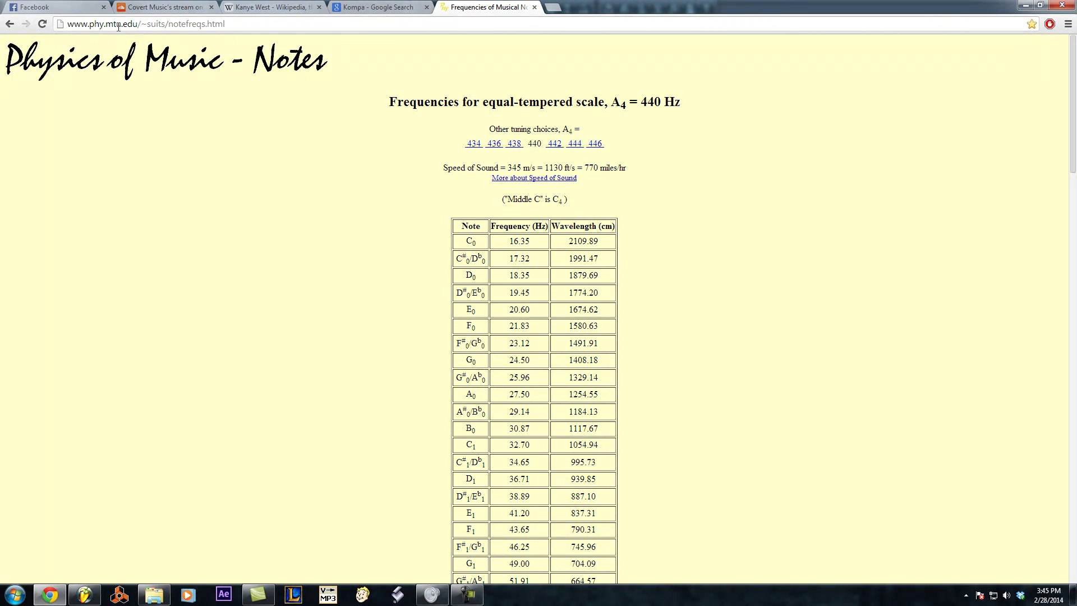
pyautogui.scroll(-4, 331, 146)
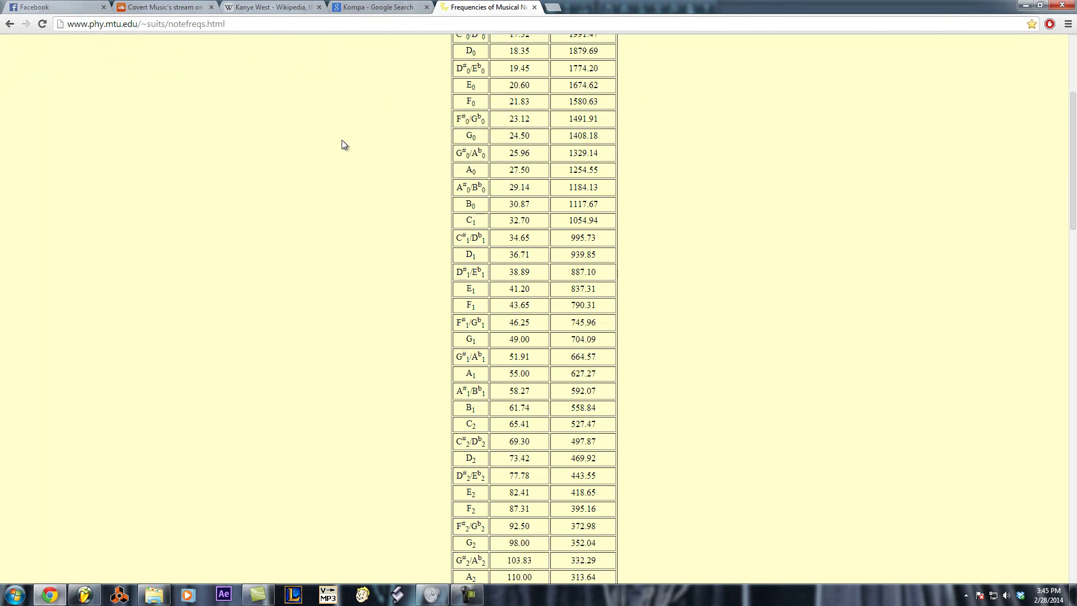
pyautogui.scroll(-1, 522, 268)
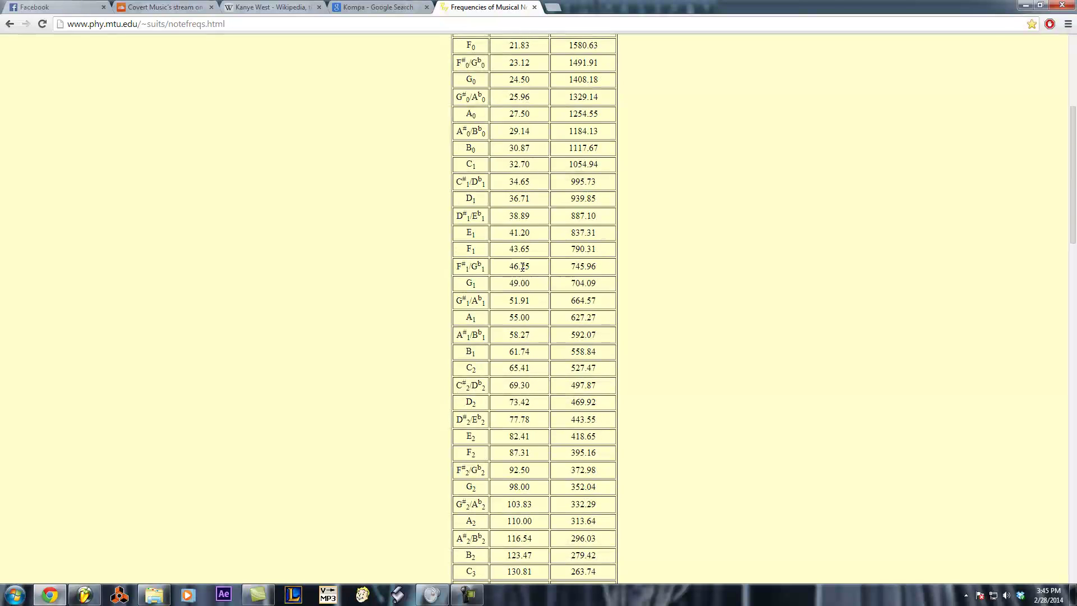
pyautogui.scroll(-3, 529, 396)
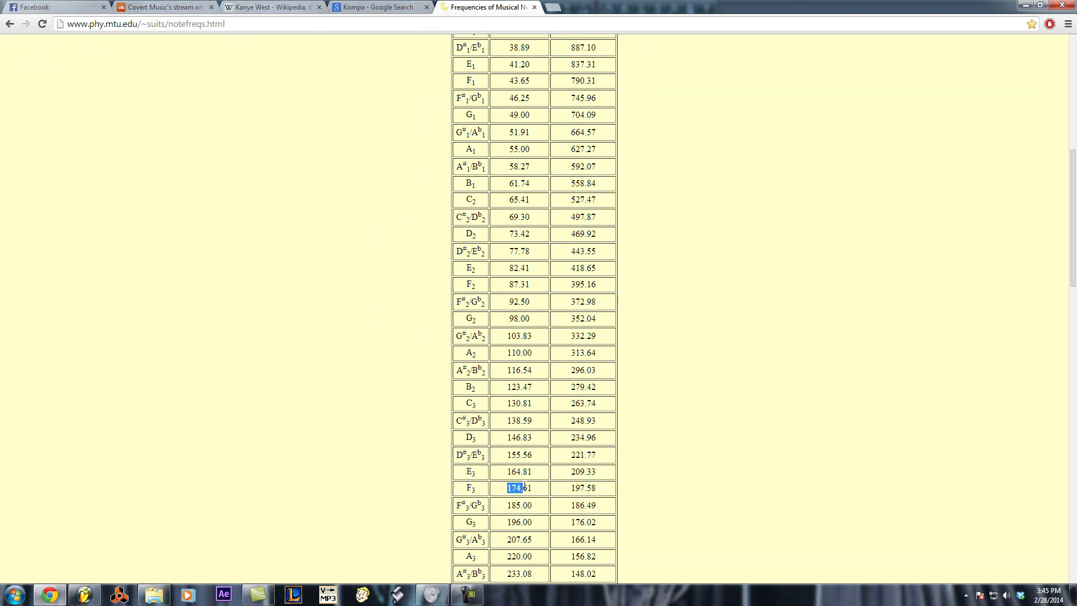
pyautogui.click(512, 491)
pyautogui.doubleClick(519, 490)
pyautogui.click(530, 490)
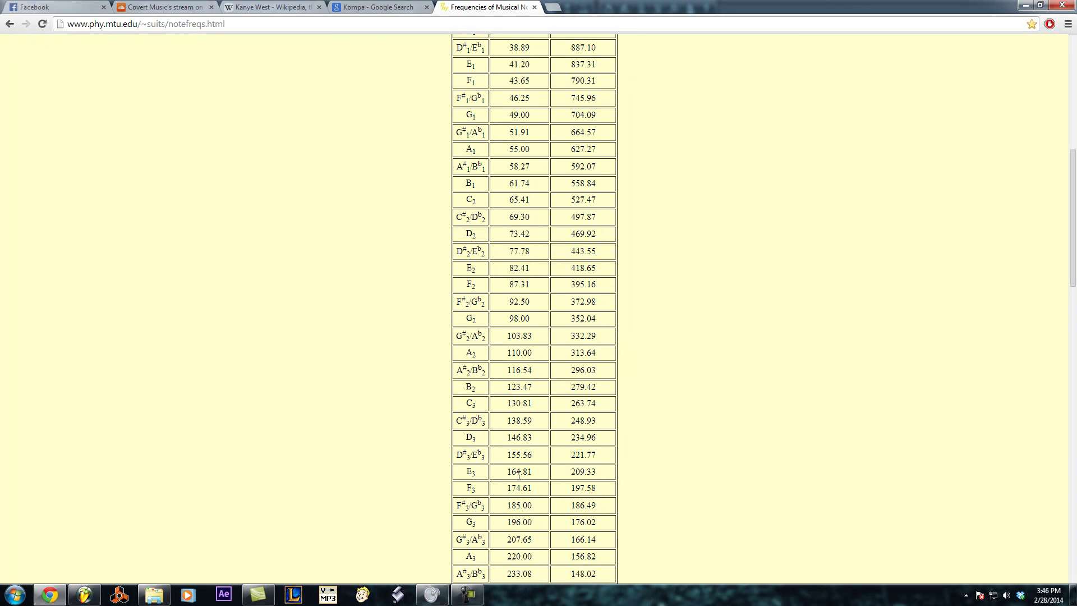
pyautogui.moveTo(507, 492); pyautogui.dragTo(547, 493)
# Step: Return to FL Studio, set Camel Phat's MM Filter cutoff to 175 Hz and adjust the filter's resonance and envelope amounts
pyautogui.click(84, 595)
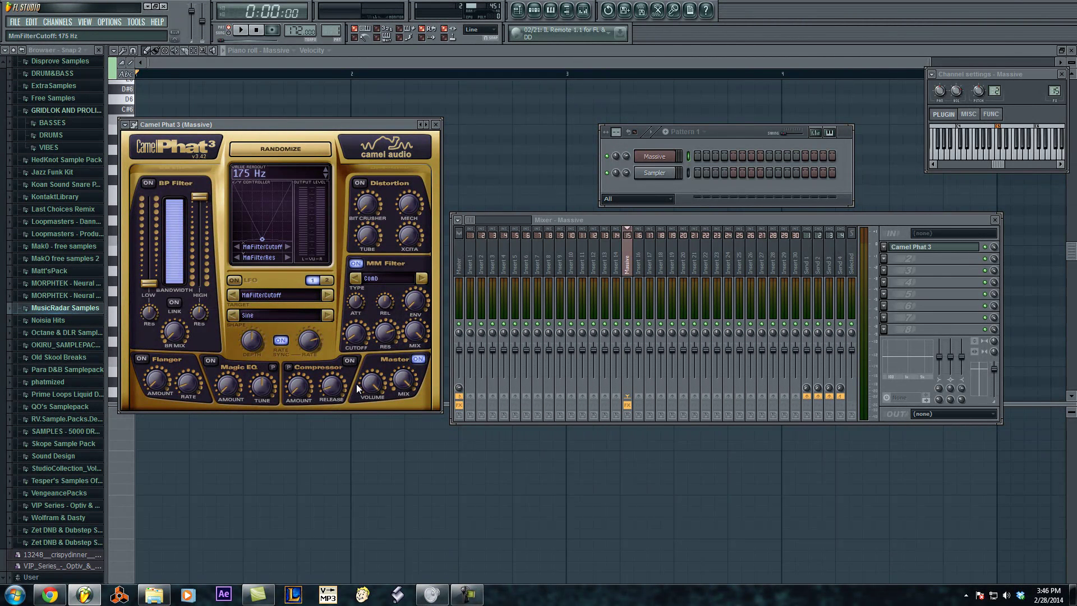
pyautogui.click(391, 332)
pyautogui.moveTo(386, 331); pyautogui.dragTo(385, 348)
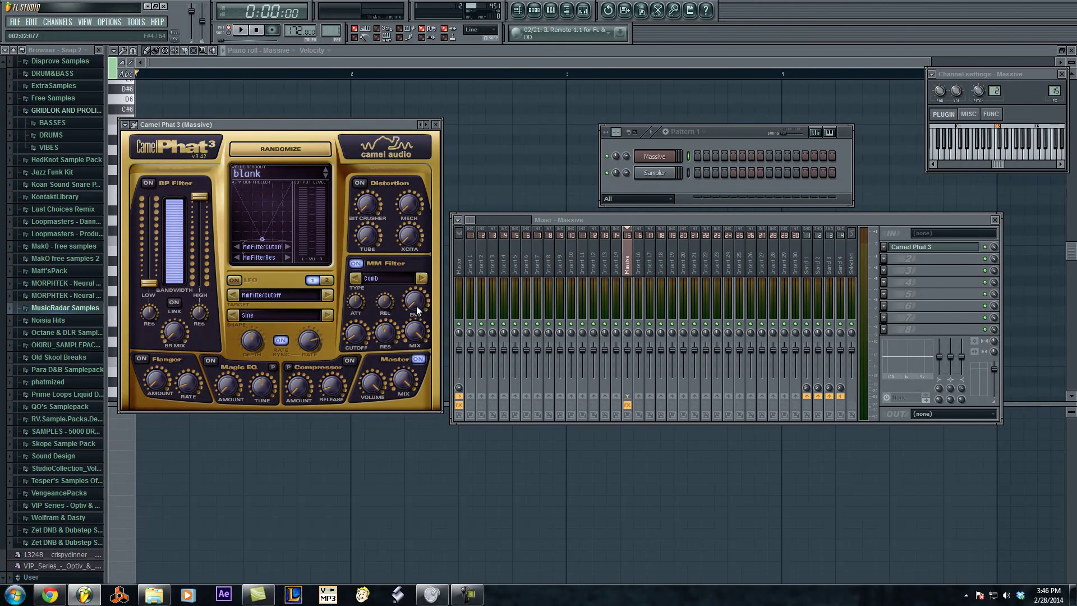
pyautogui.moveTo(416, 306); pyautogui.dragTo(426, 239)
pyautogui.moveTo(420, 295); pyautogui.dragTo(413, 311)
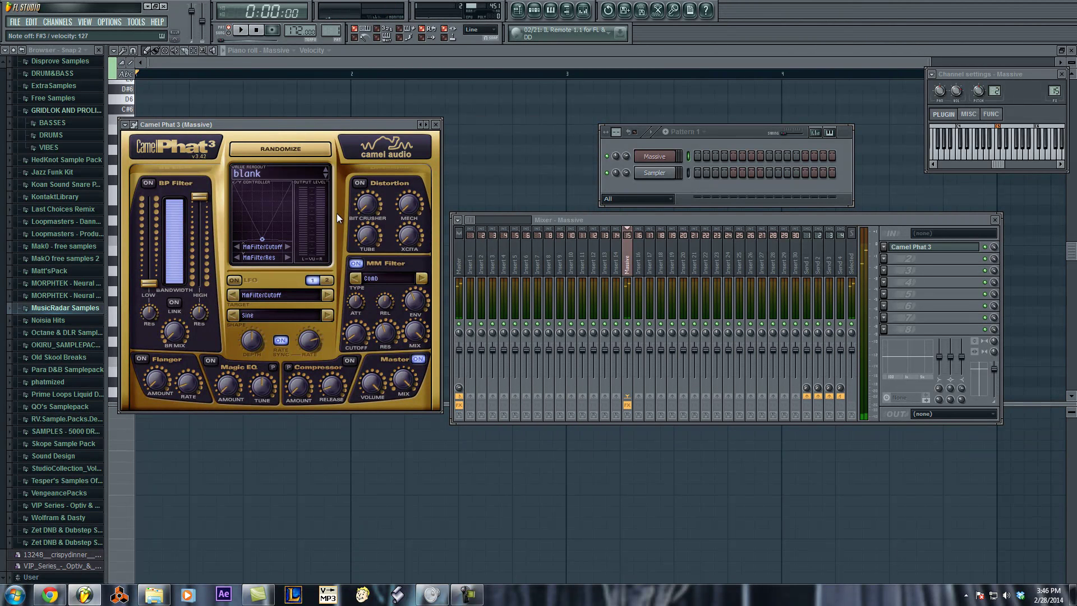
# Step: Enable Camel Phat's Distortion section and adjust the Mech and Tube amounts
pyautogui.click(362, 181)
pyautogui.moveTo(409, 205); pyautogui.dragTo(373, 233)
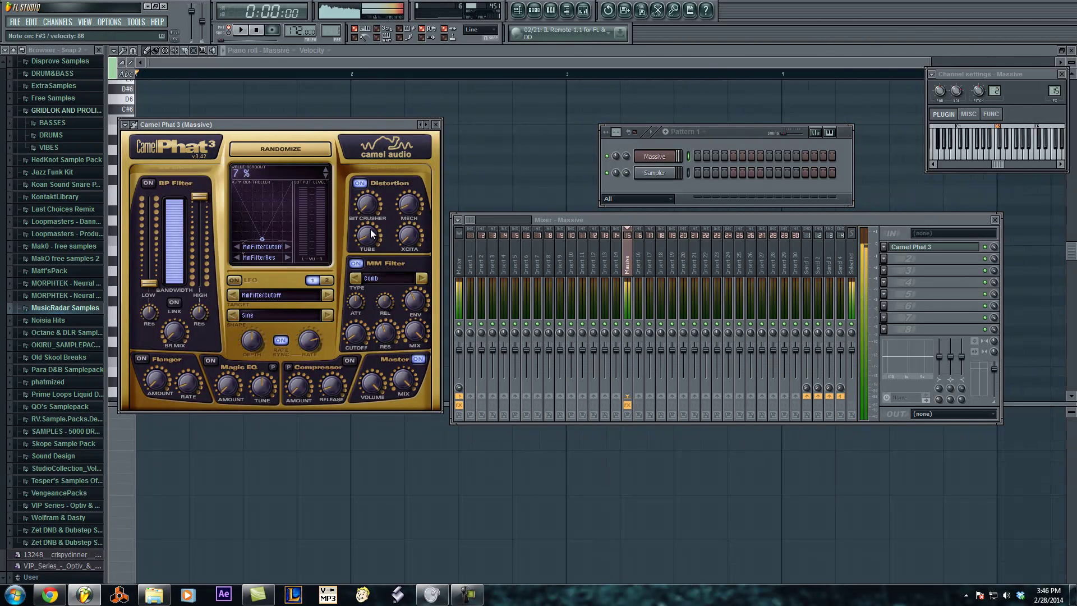
pyautogui.moveTo(406, 211); pyautogui.dragTo(407, 212)
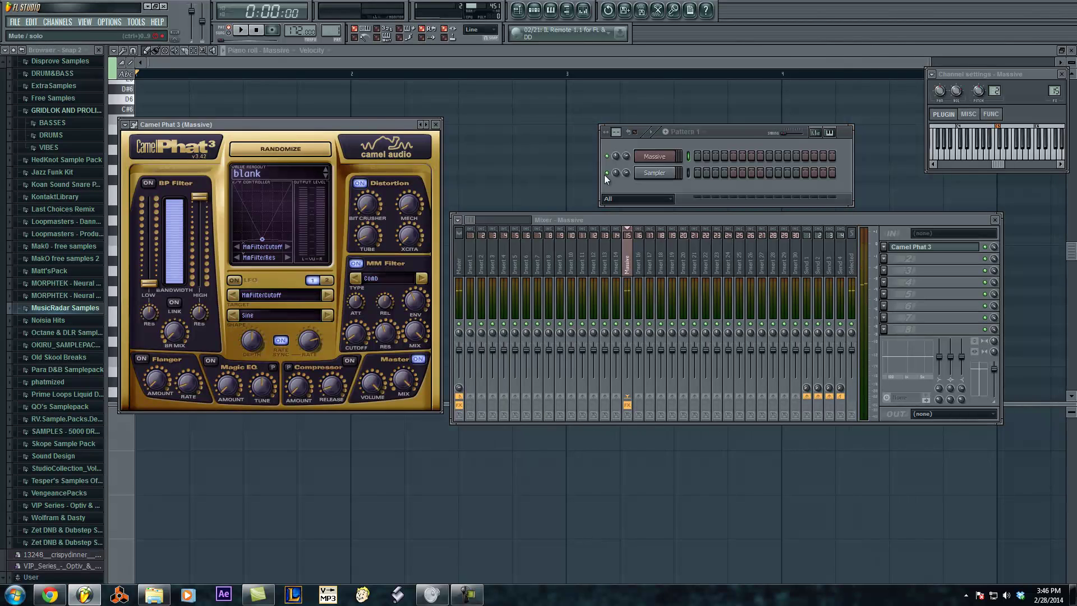
# Step: Open Massive and set the dry/wet amount of its FX2 chorus to about 0.50
pyautogui.click(657, 158)
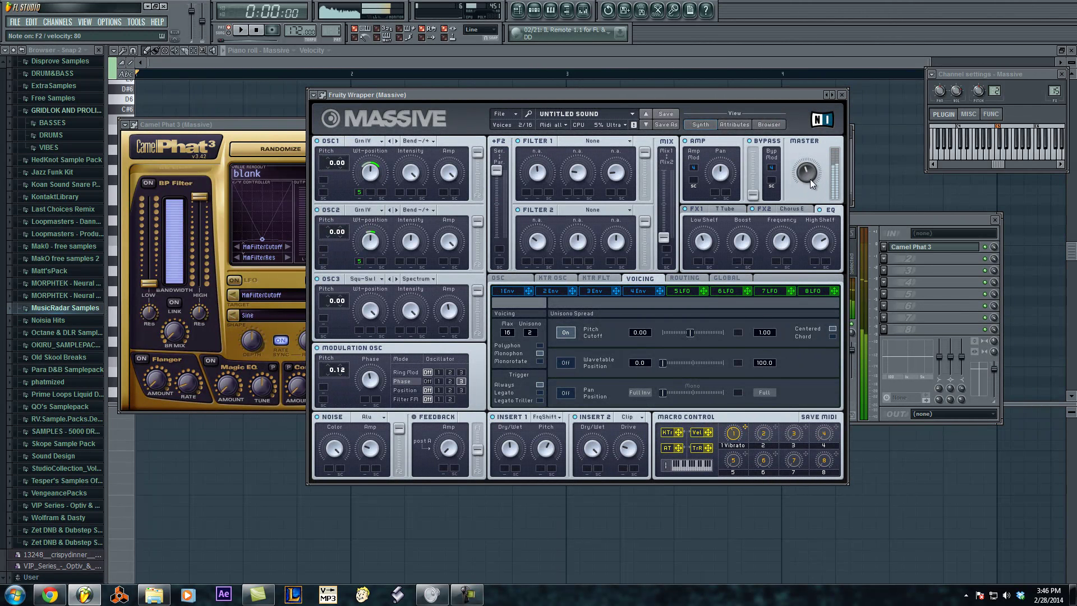
pyautogui.click(841, 95)
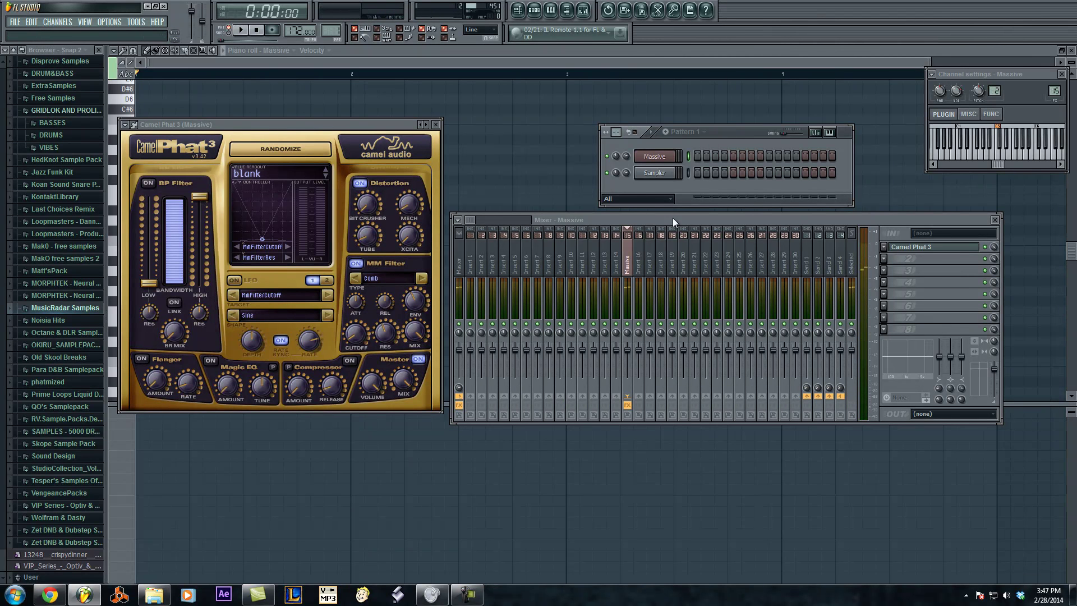
pyautogui.click(667, 159)
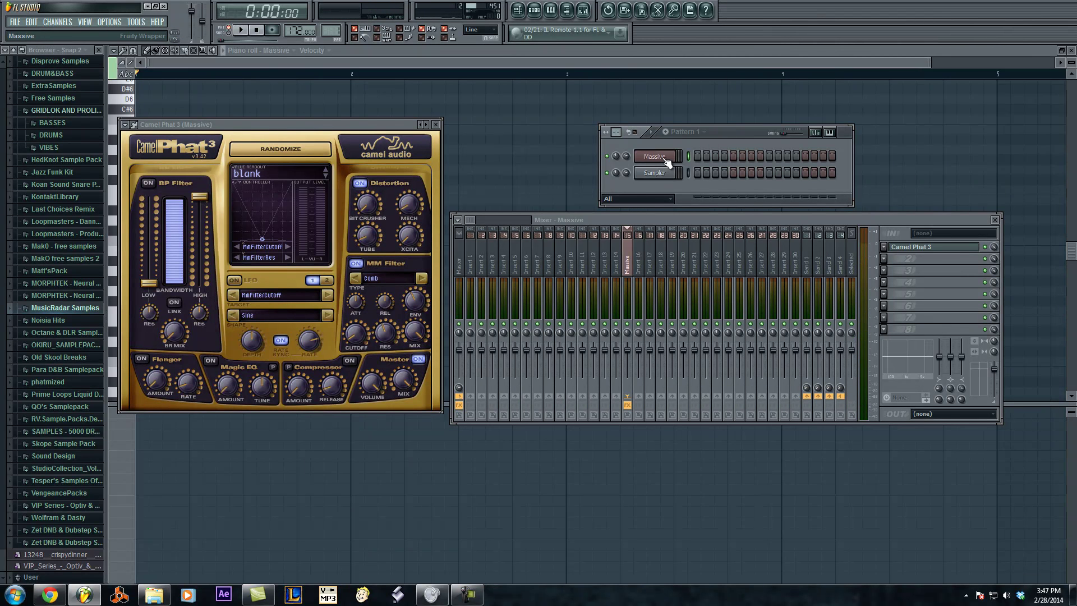
pyautogui.click(667, 159)
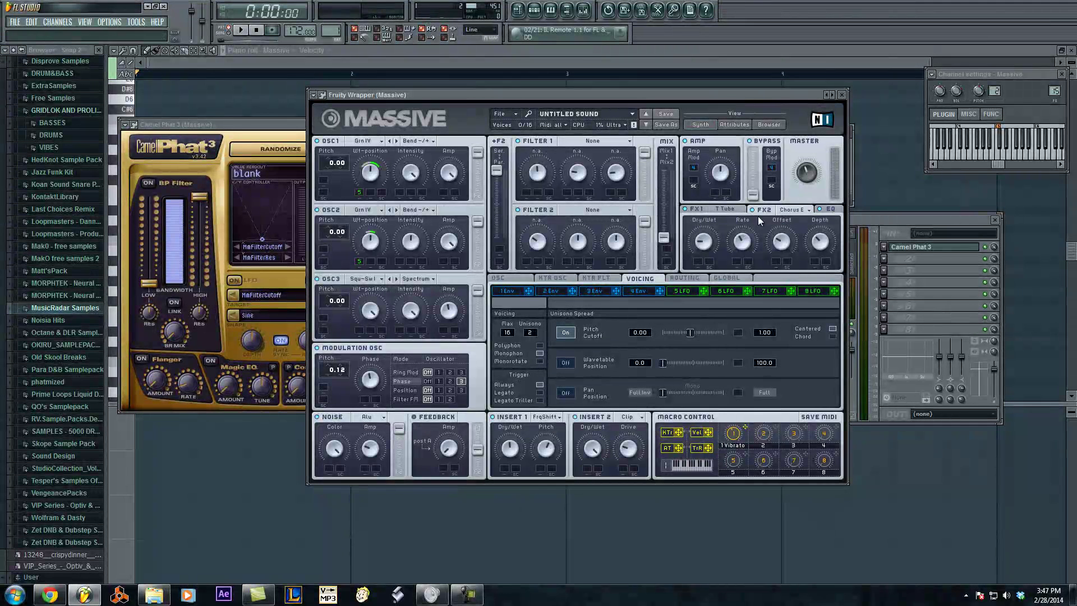
pyautogui.click(696, 208)
pyautogui.click(773, 206)
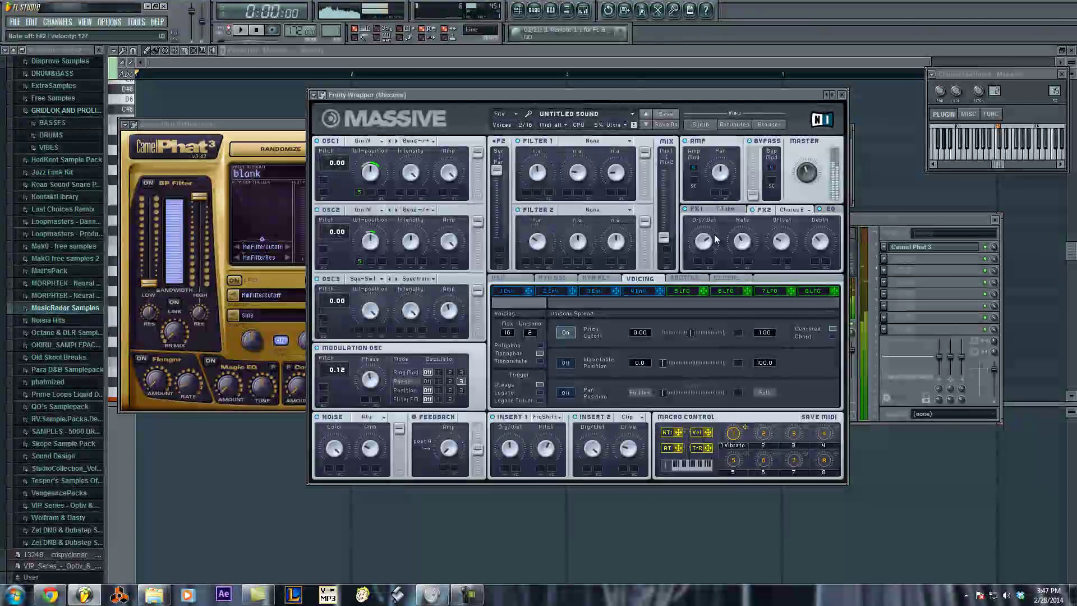
pyautogui.moveTo(712, 242); pyautogui.dragTo(709, 259)
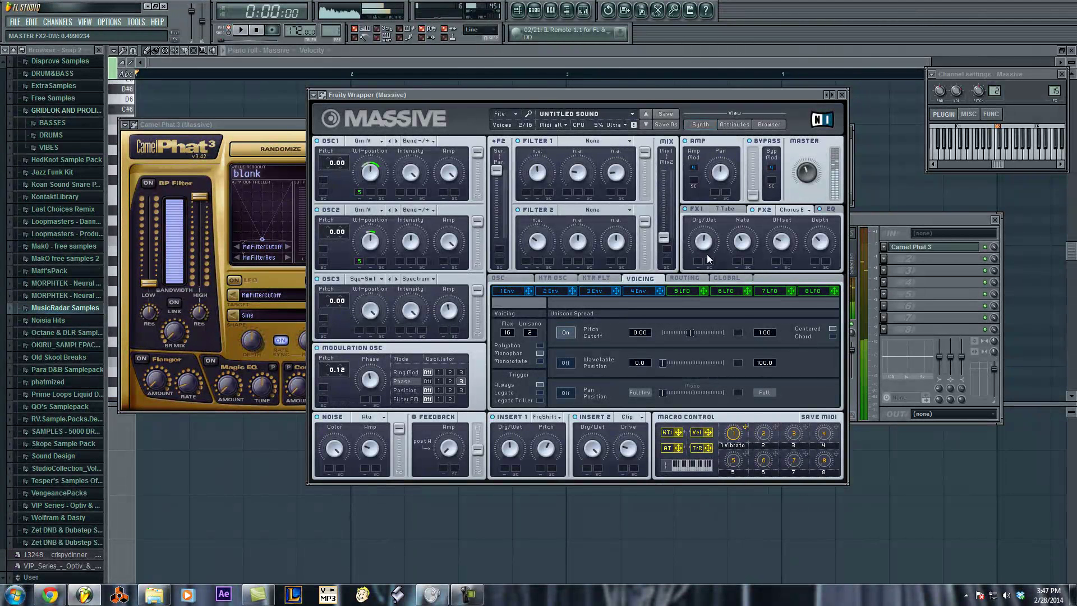
# Step: Try the Bandreject type in Massive's Filter 2, adjusting the cutoff and setting the bandwidth to about 0.73
pyautogui.click(586, 209)
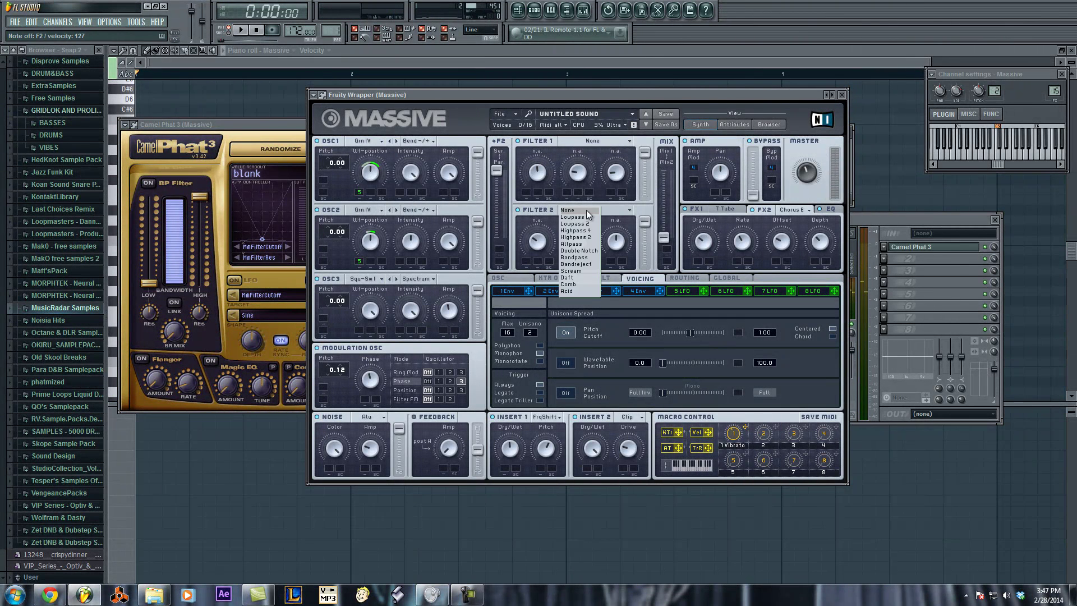
pyautogui.click(583, 262)
pyautogui.click(543, 242)
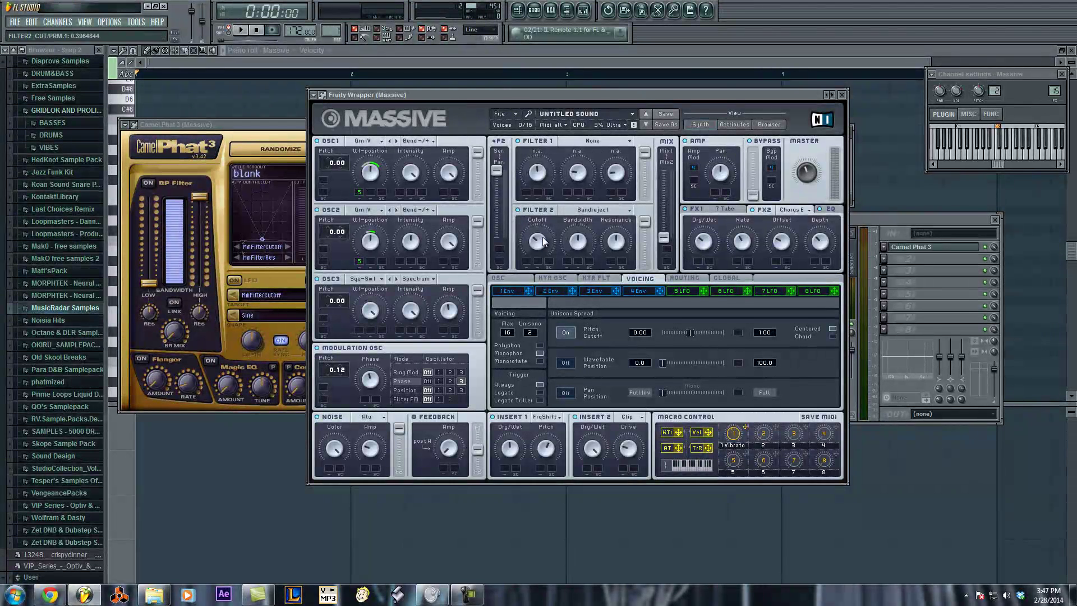
pyautogui.click(579, 245)
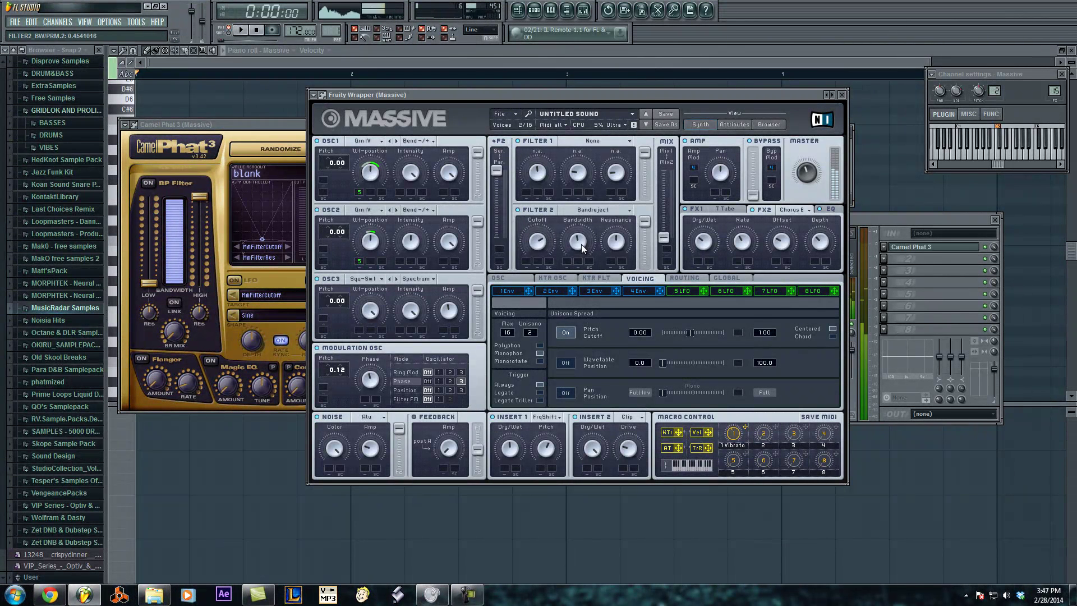
pyautogui.moveTo(580, 227); pyautogui.dragTo(586, 205)
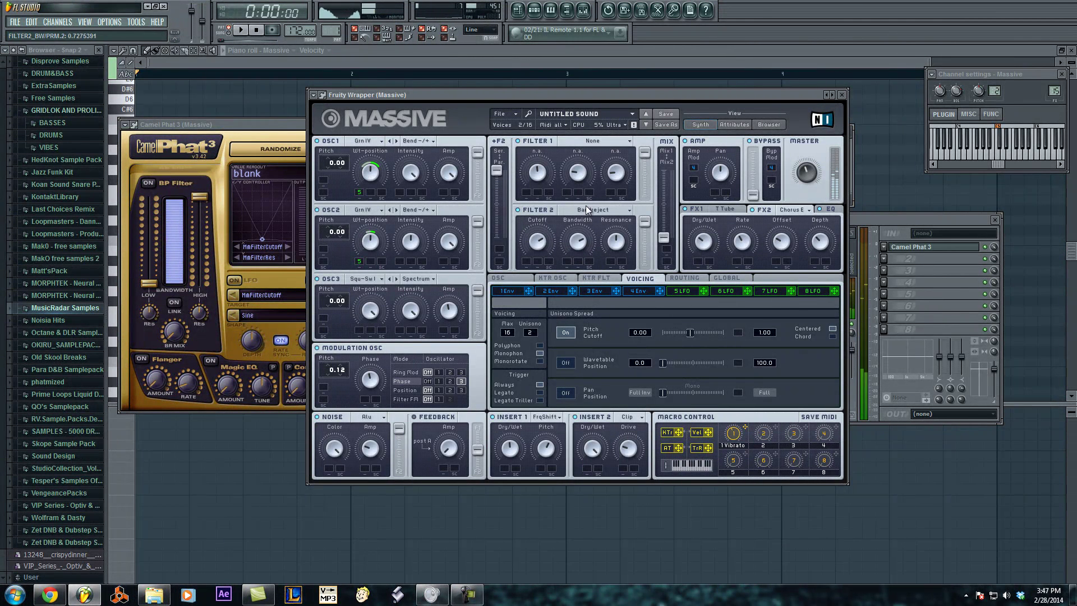
# Step: Try modulating Filter 2's bandwidth with LFO 6 at a 1/2 ratio
pyautogui.click(688, 291)
pyautogui.moveTo(747, 290); pyautogui.dragTo(574, 247)
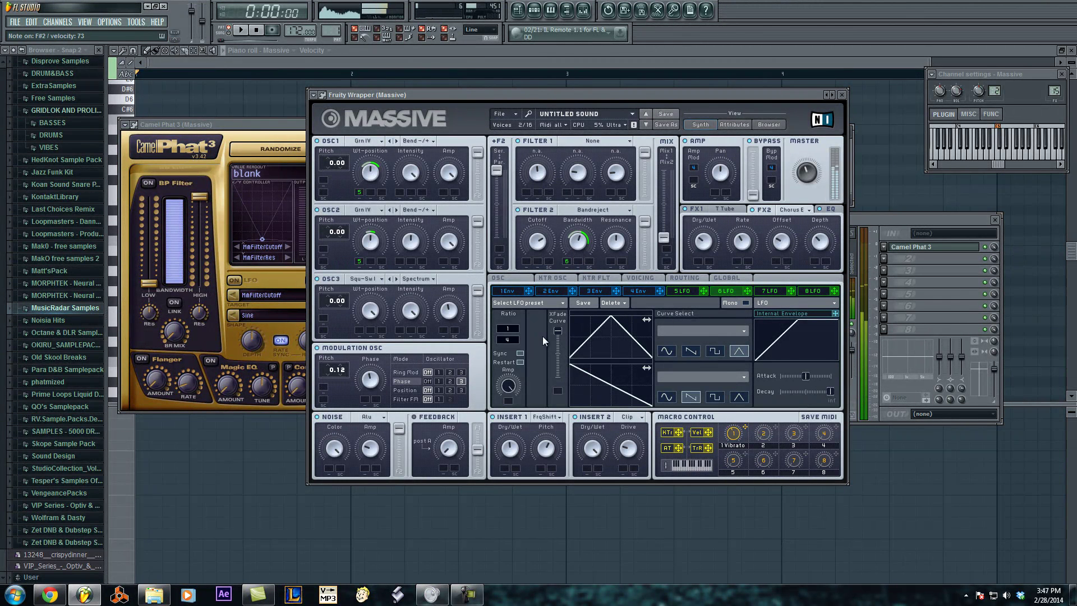
pyautogui.moveTo(507, 339); pyautogui.dragTo(508, 349)
# Step: Reset Massive's Filter 2 type to None and close the synth window
pyautogui.click(551, 209)
pyautogui.click(561, 211)
pyautogui.click(841, 95)
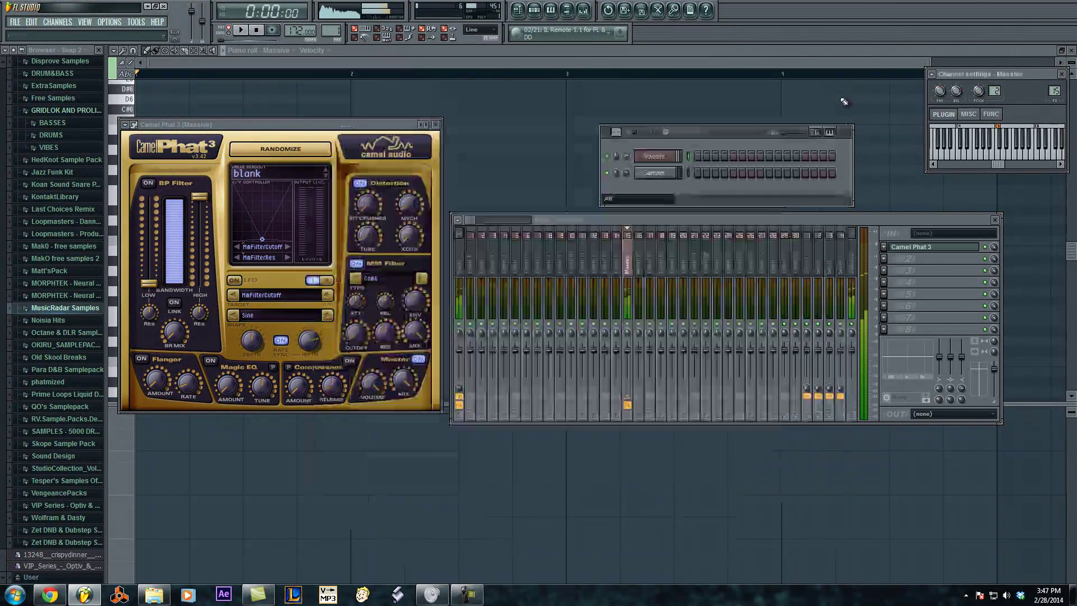
pyautogui.click(665, 159)
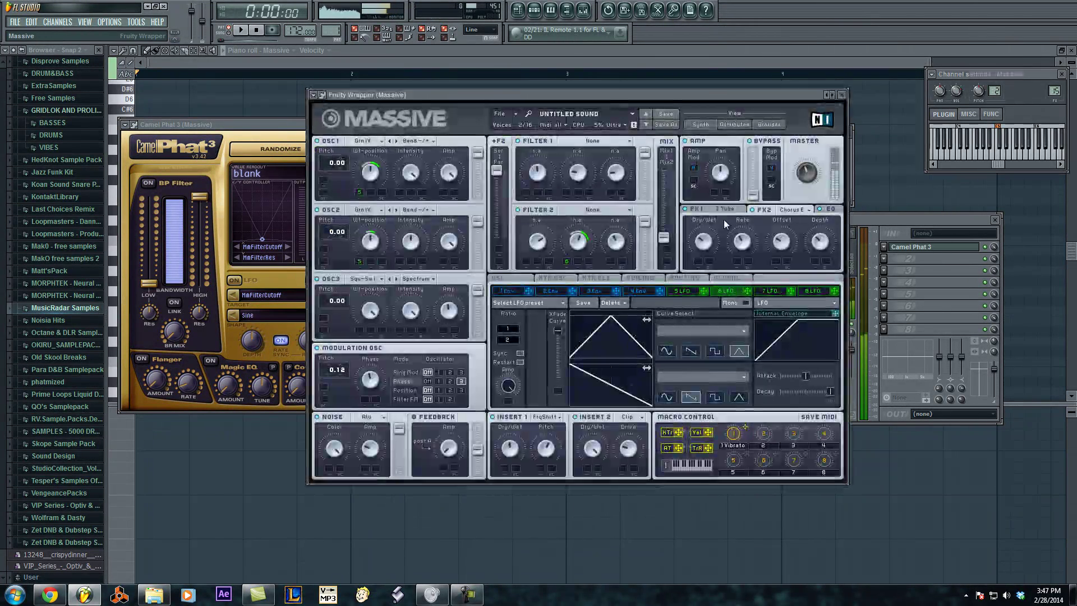
pyautogui.click(841, 95)
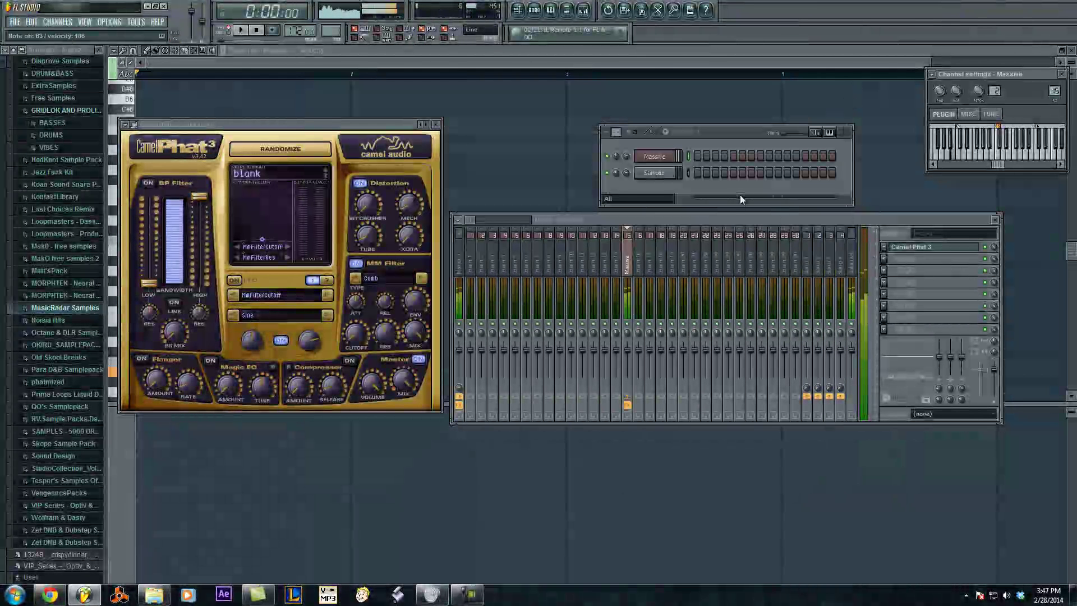
# Step: Load epicVerb in the second effect slot of the Massive mixer track and move its window clear of Camel Phat's main controls
pyautogui.click(759, 218)
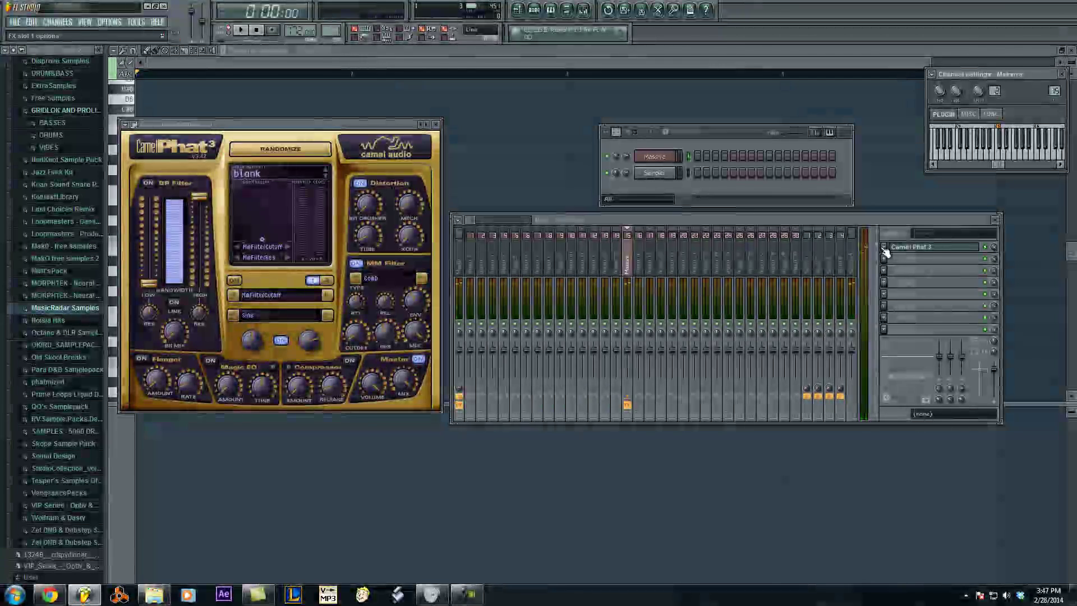
pyautogui.click(885, 258)
pyautogui.moveTo(896, 271)
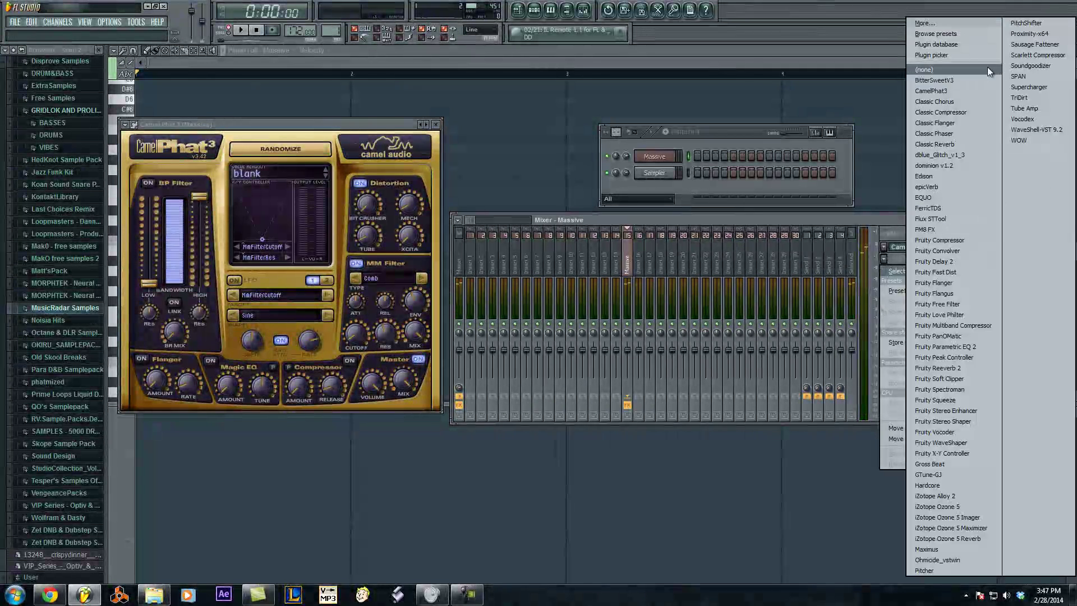
pyautogui.click(962, 186)
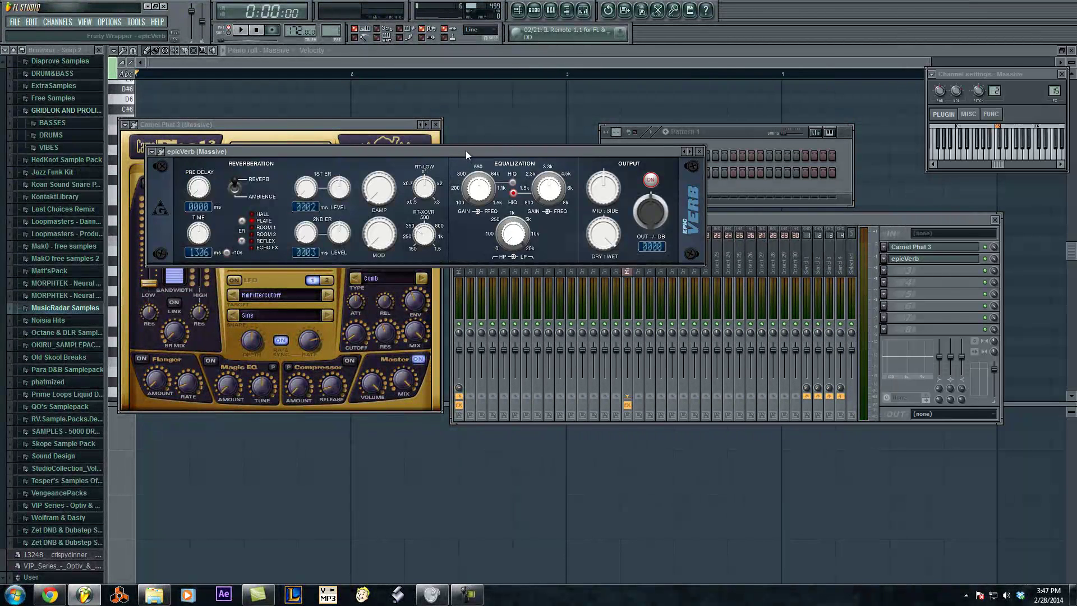
pyautogui.moveTo(466, 151); pyautogui.dragTo(657, 125)
# Step: Lower epicVerb's dry/wet mix, adjust its high-pass filter and set the reverb time to 5095 ms
pyautogui.moveTo(794, 208); pyautogui.dragTo(794, 308)
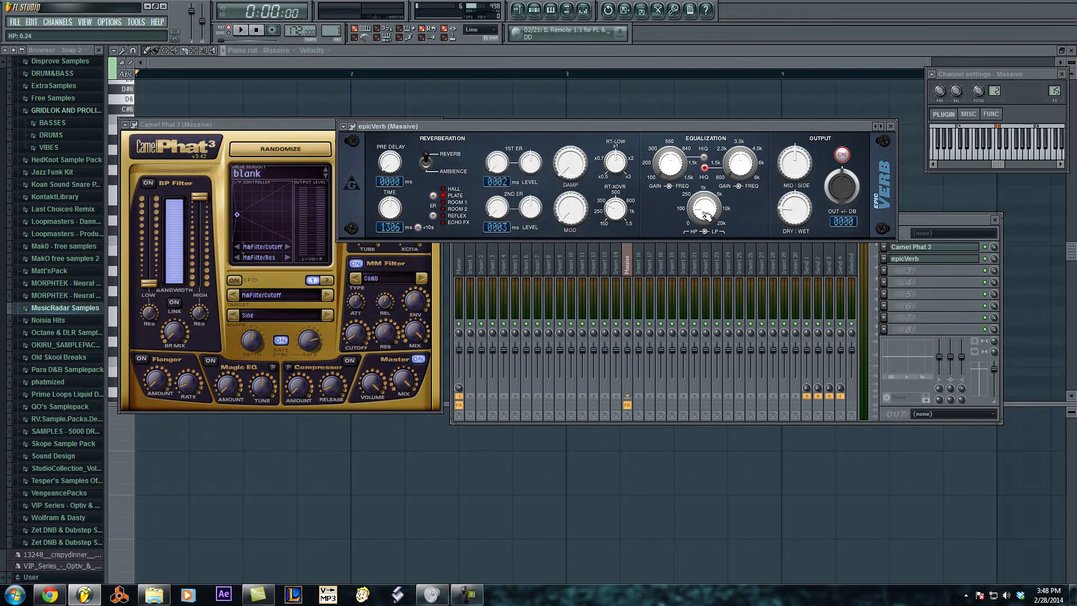
pyautogui.click(704, 168)
pyautogui.scroll(2, 705, 203)
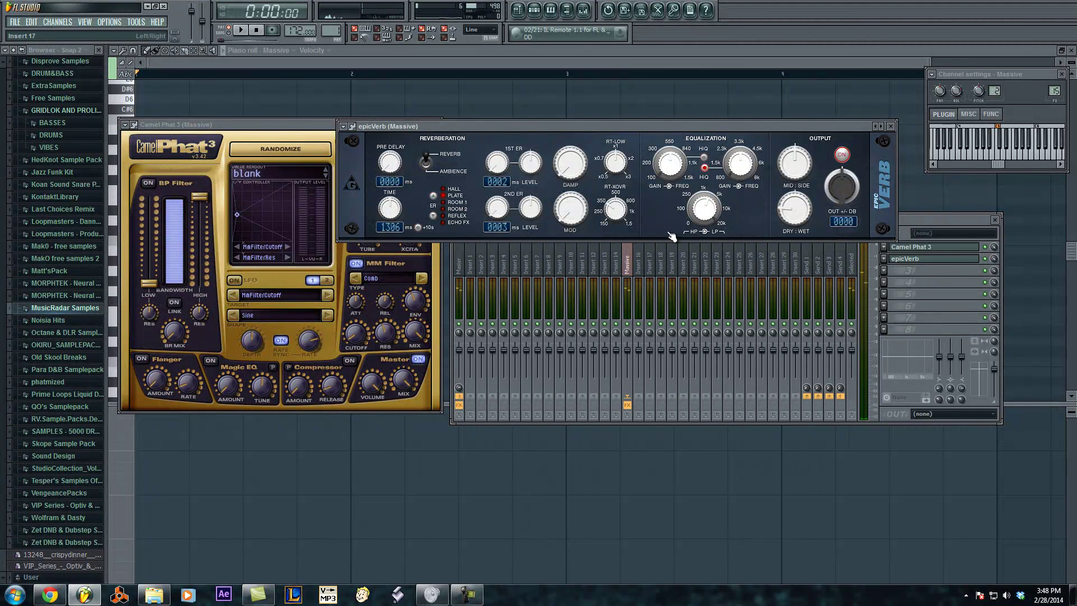
pyautogui.moveTo(397, 211); pyautogui.dragTo(380, 222)
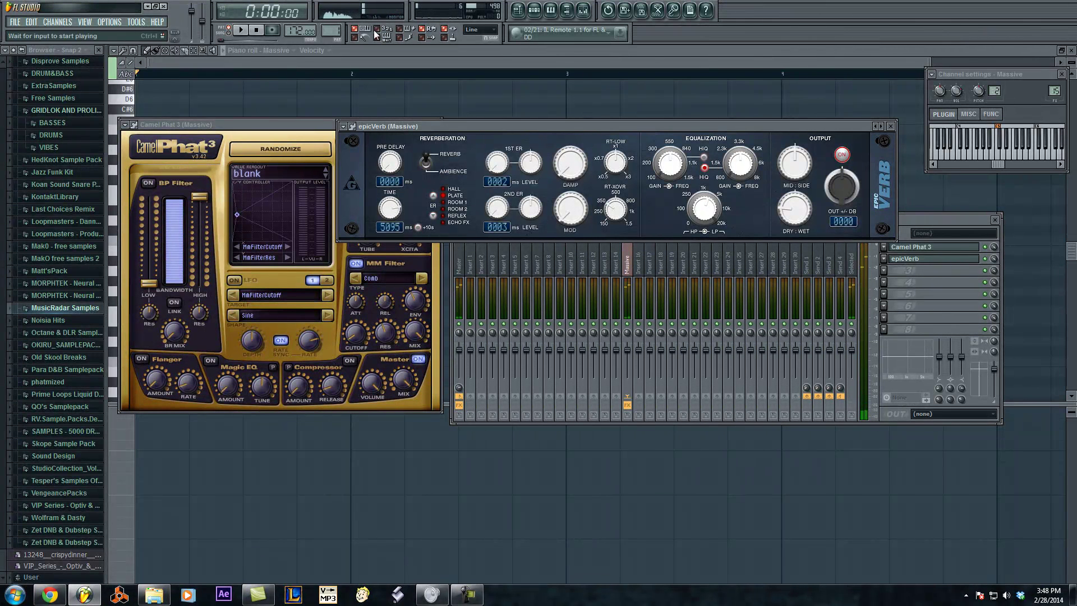
# Step: Open SPAN on the Master mixer track, reposition its window and inspect the bass spectrum
pyautogui.click(466, 270)
pyautogui.click(920, 306)
pyautogui.click(920, 306)
pyautogui.click(951, 311)
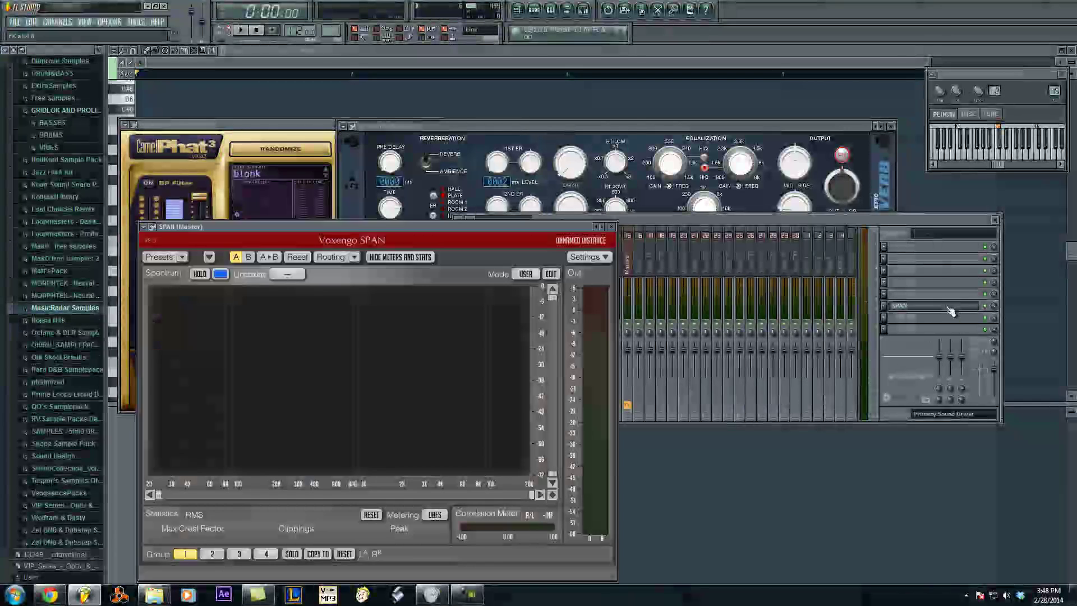
pyautogui.moveTo(392, 225); pyautogui.dragTo(380, 199)
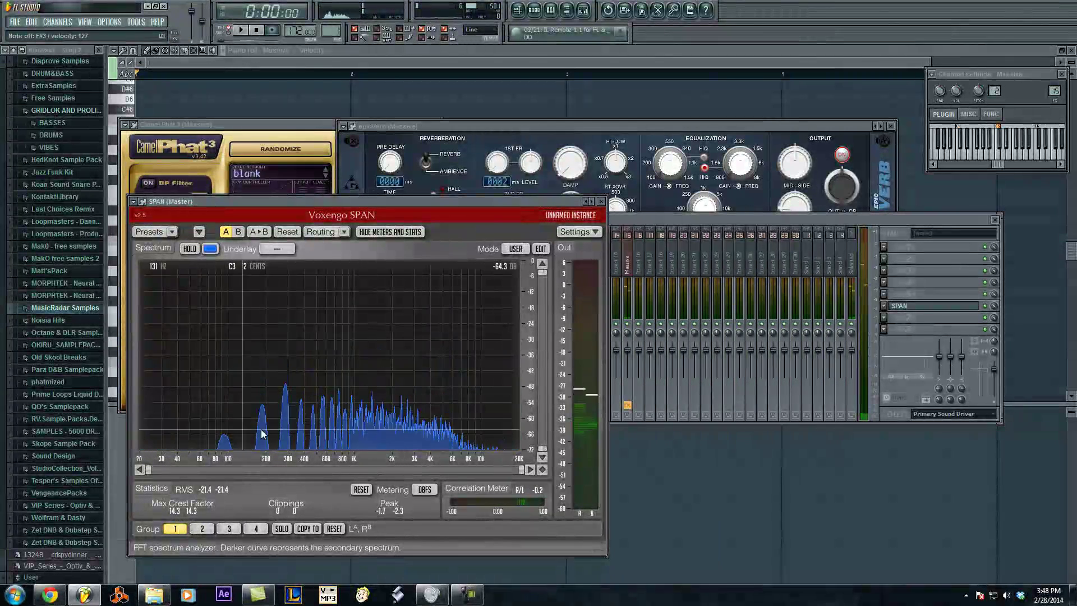
# Step: Bring the epicVerb, Camel Phat and mixer windows in front of SPAN, with the Massive track's effects showing
pyautogui.click(667, 124)
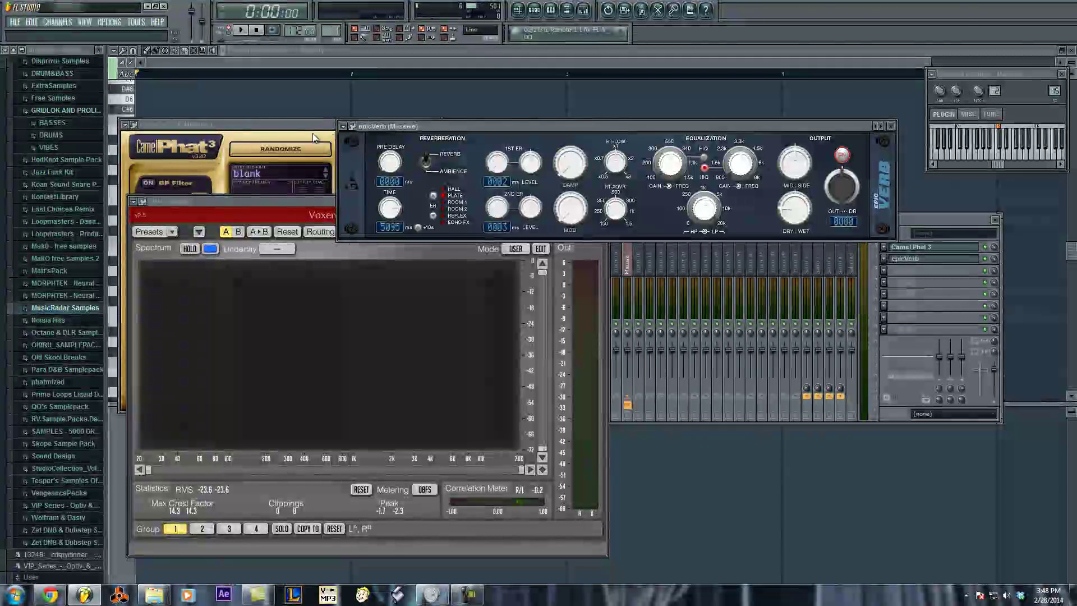
pyautogui.click(313, 138)
pyautogui.click(583, 14)
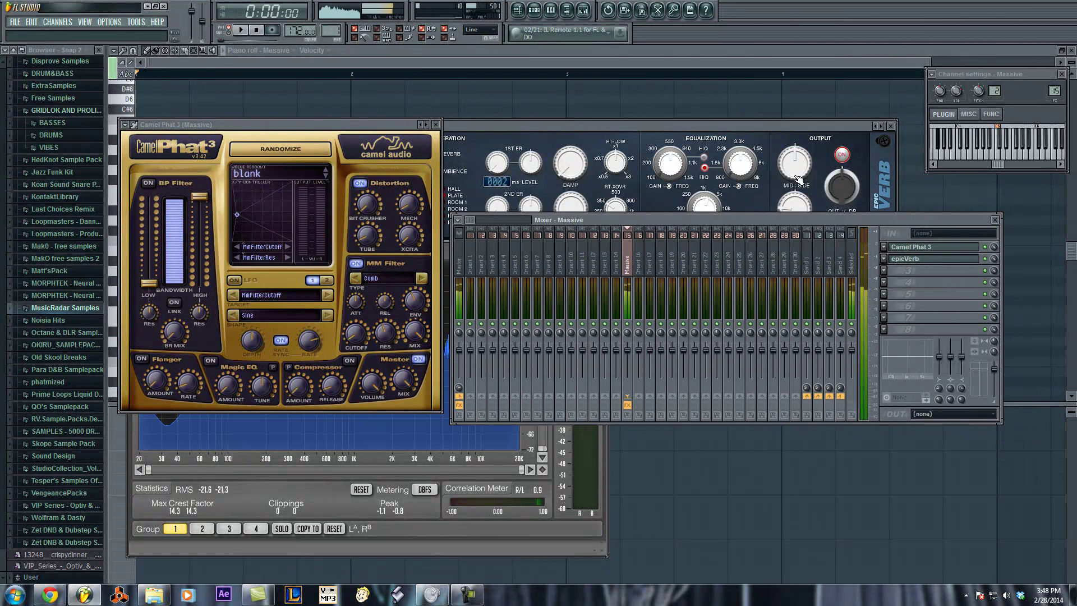
pyautogui.click(791, 135)
pyautogui.press('F9')
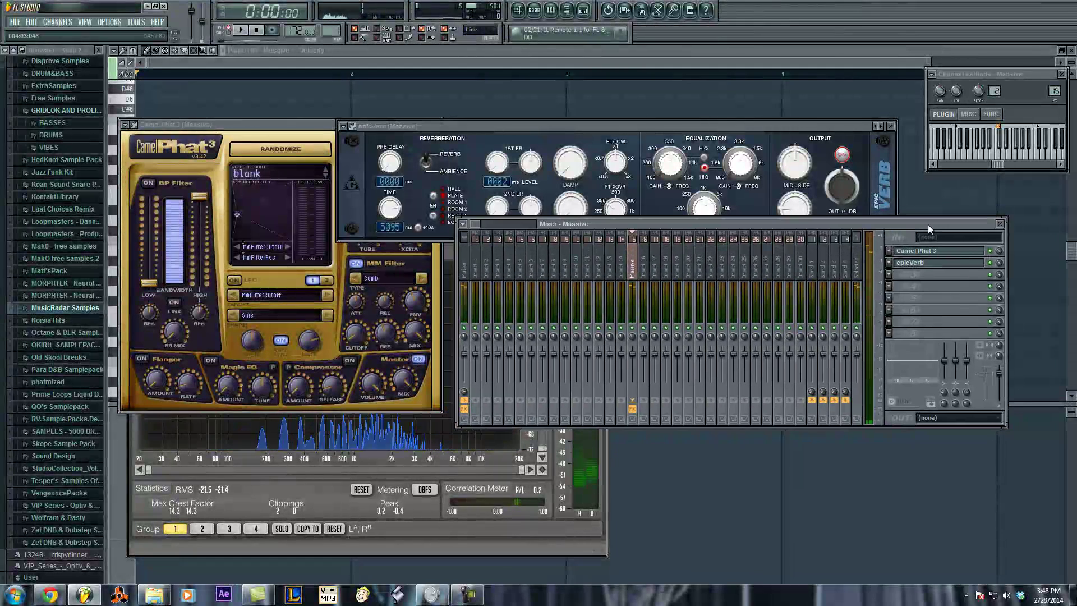
# Step: Close the Camel Phat and SPAN windows
pyautogui.click(297, 130)
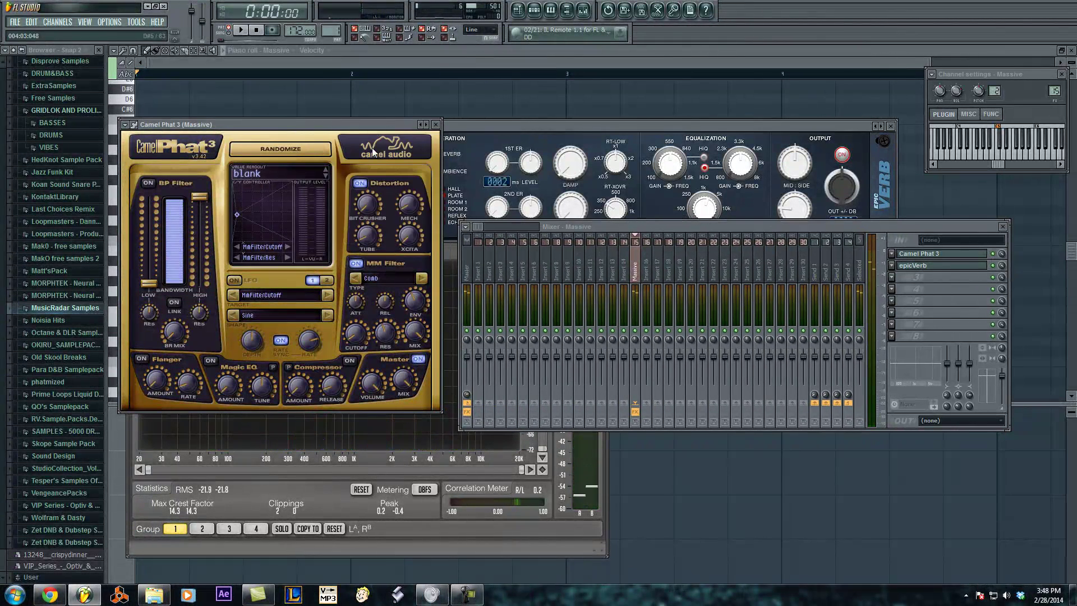
pyautogui.click(438, 124)
pyautogui.click(328, 216)
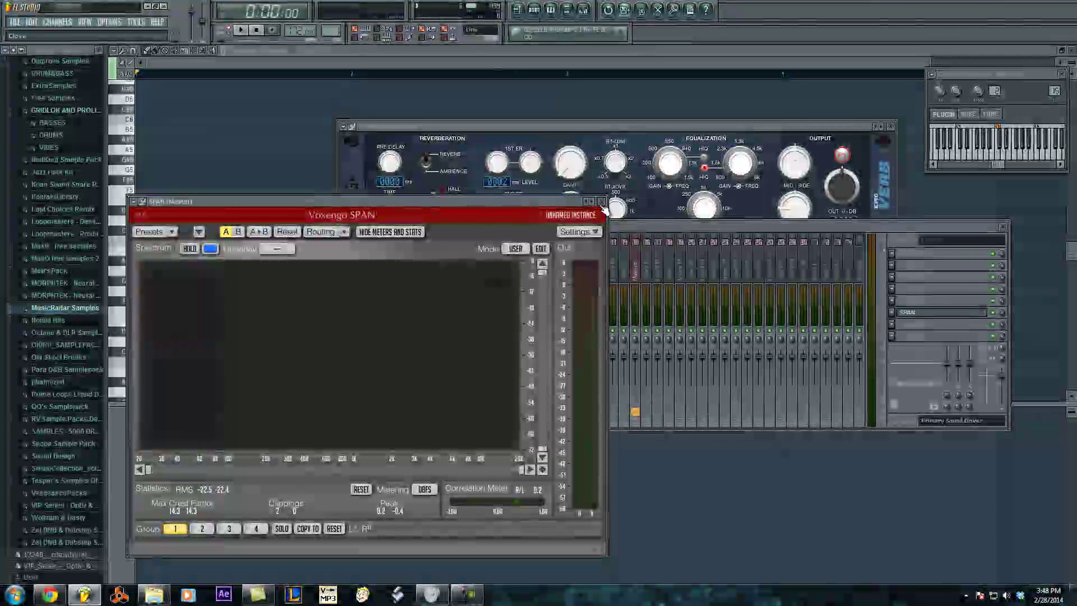
pyautogui.click(602, 201)
# Step: Load Fruity Love Philter in the third effect slot of the Massive mixer track and reset it to its default preset
pyautogui.click(636, 272)
pyautogui.click(902, 284)
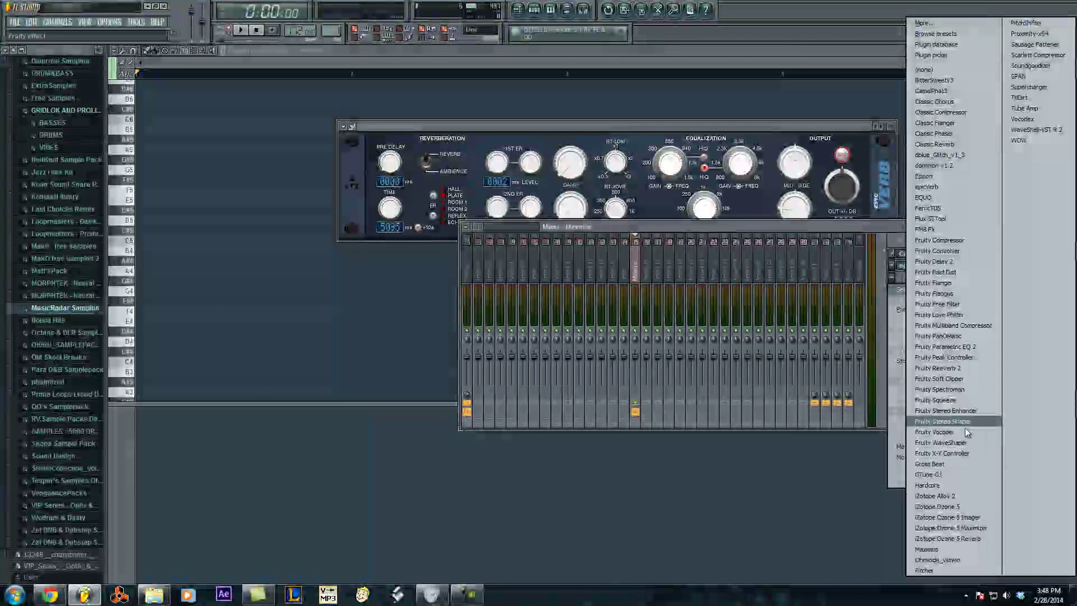
pyautogui.click(966, 316)
pyautogui.click(180, 179)
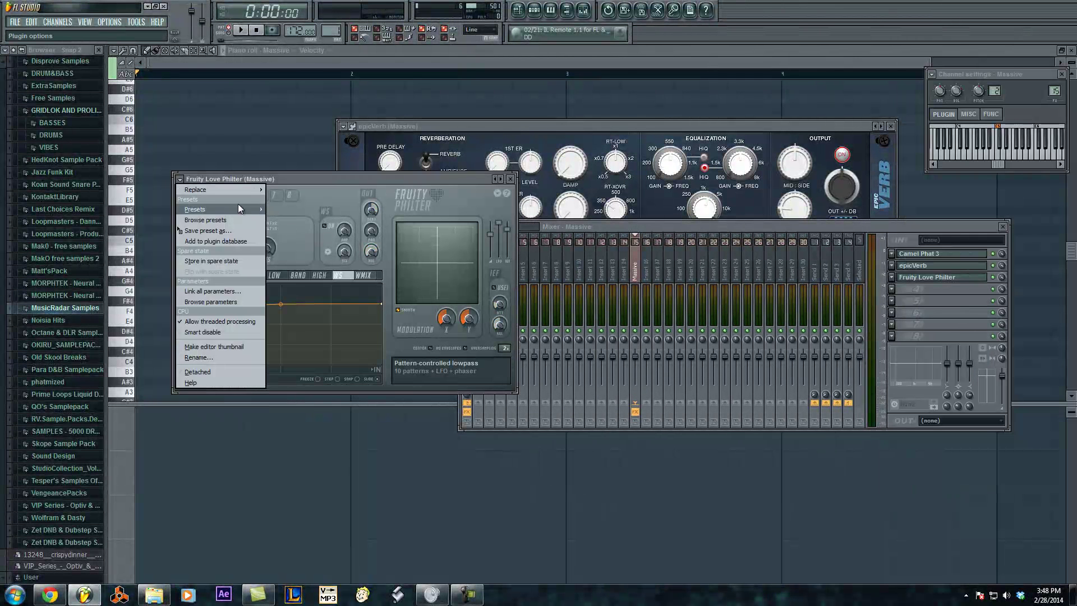
pyautogui.moveTo(239, 209)
pyautogui.click(309, 136)
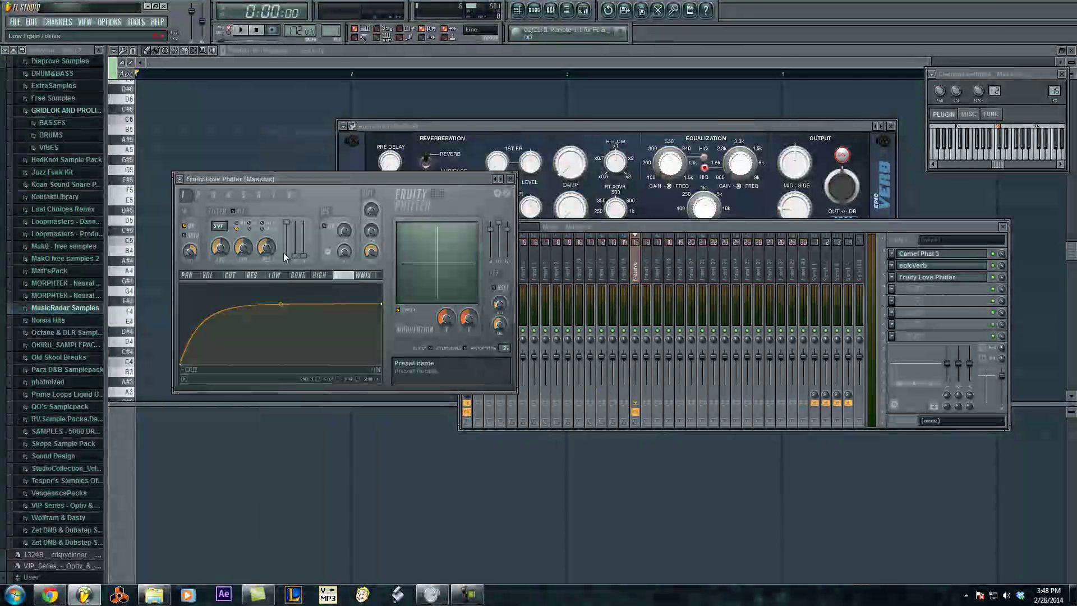
# Step: Set Fruity Love Philter's filter type to PK and flatten its waveshaper curve by lowering the middle point
pyautogui.click(221, 226)
pyautogui.click(269, 344)
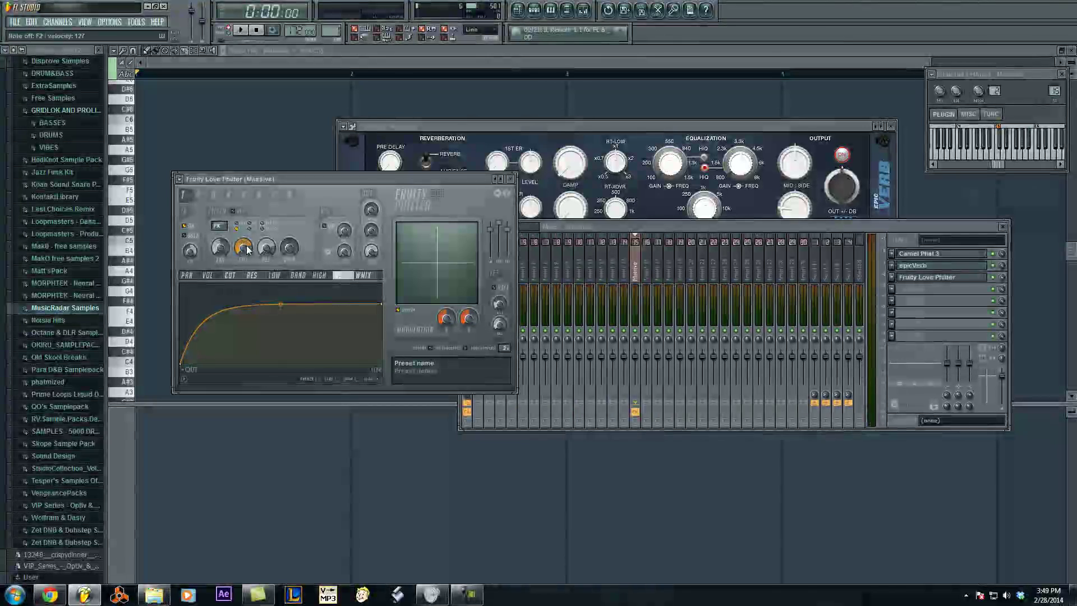
pyautogui.click(534, 10)
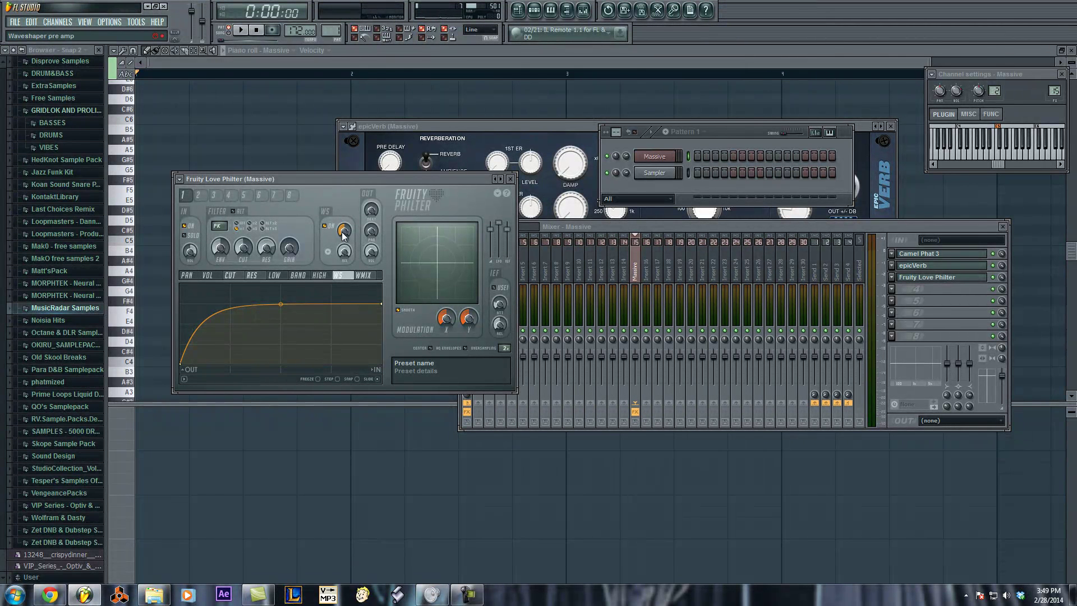
pyautogui.moveTo(280, 306); pyautogui.dragTo(284, 357)
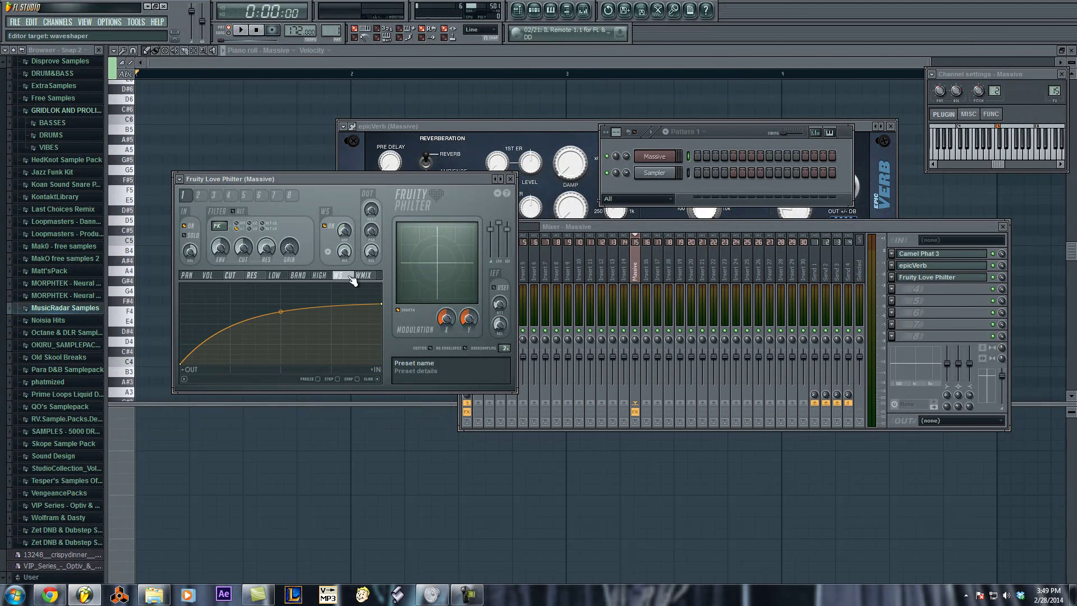
pyautogui.moveTo(280, 311)
pyautogui.mouseDown()
pyautogui.moveTo(281, 300)
pyautogui.moveTo(280, 342)
pyautogui.moveTo(281, 306)
pyautogui.moveTo(281, 322)
pyautogui.mouseUp()
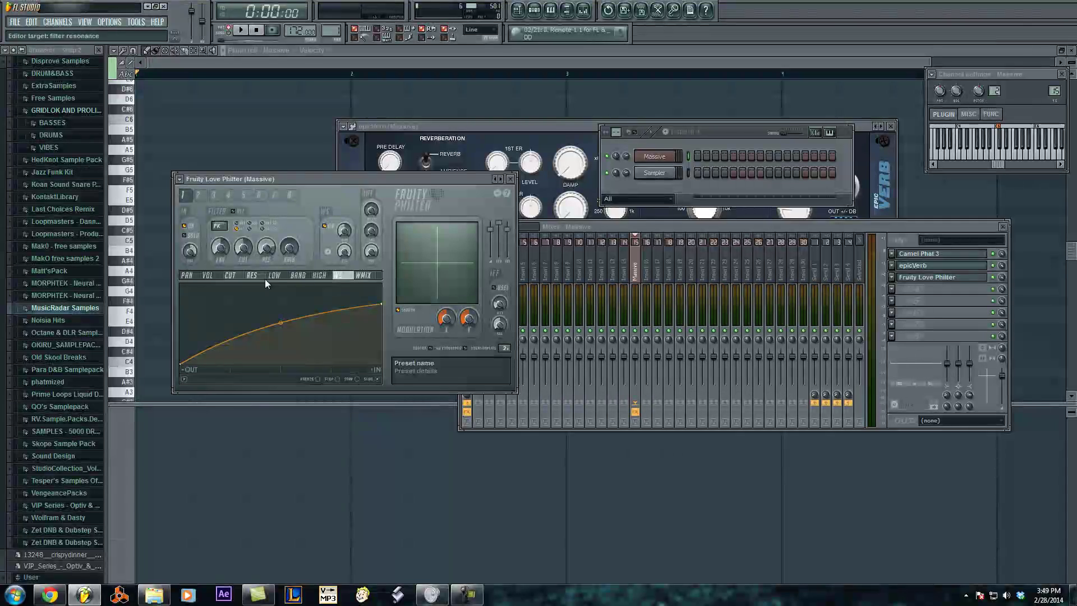
# Step: Open Massive's synth window, move it clear of Fruity Love Philter and bring the mixer back to the front
pyautogui.click(654, 157)
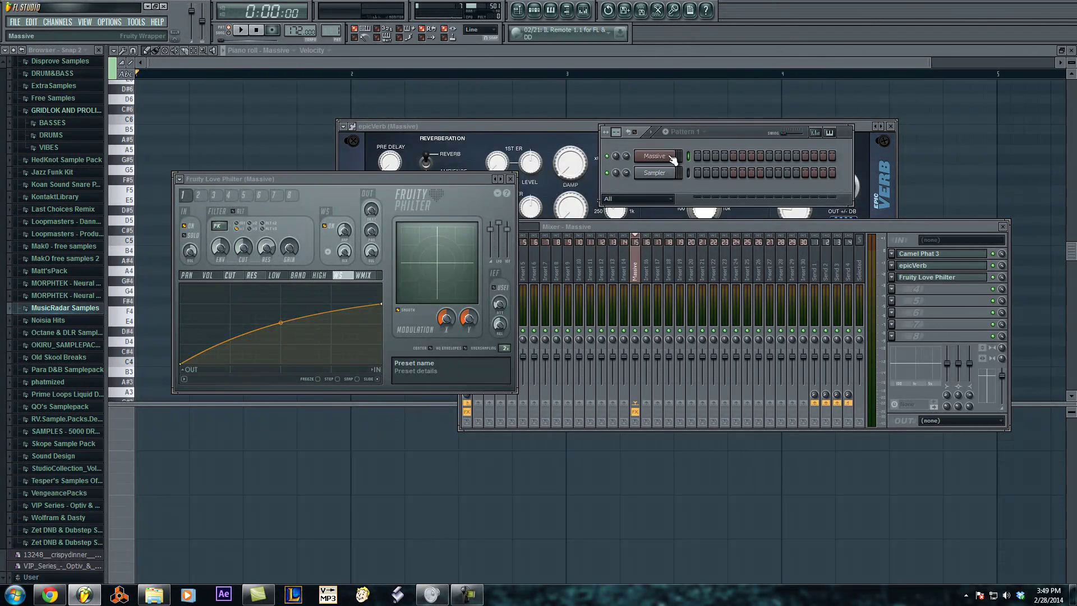
pyautogui.moveTo(678, 95); pyautogui.dragTo(930, 113)
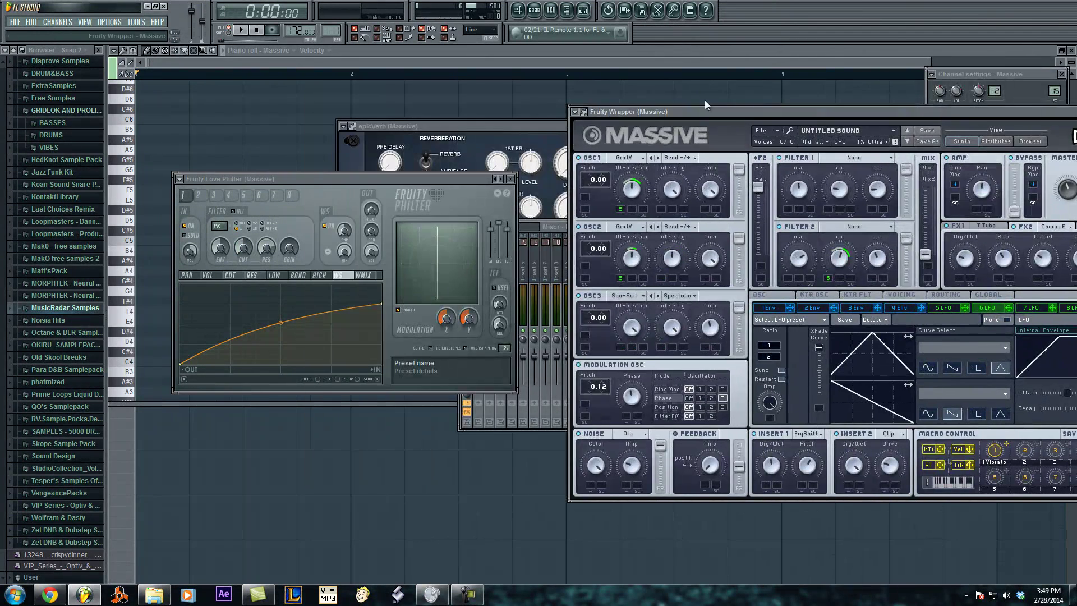
pyautogui.moveTo(705, 112); pyautogui.dragTo(846, 220)
pyautogui.click(241, 245)
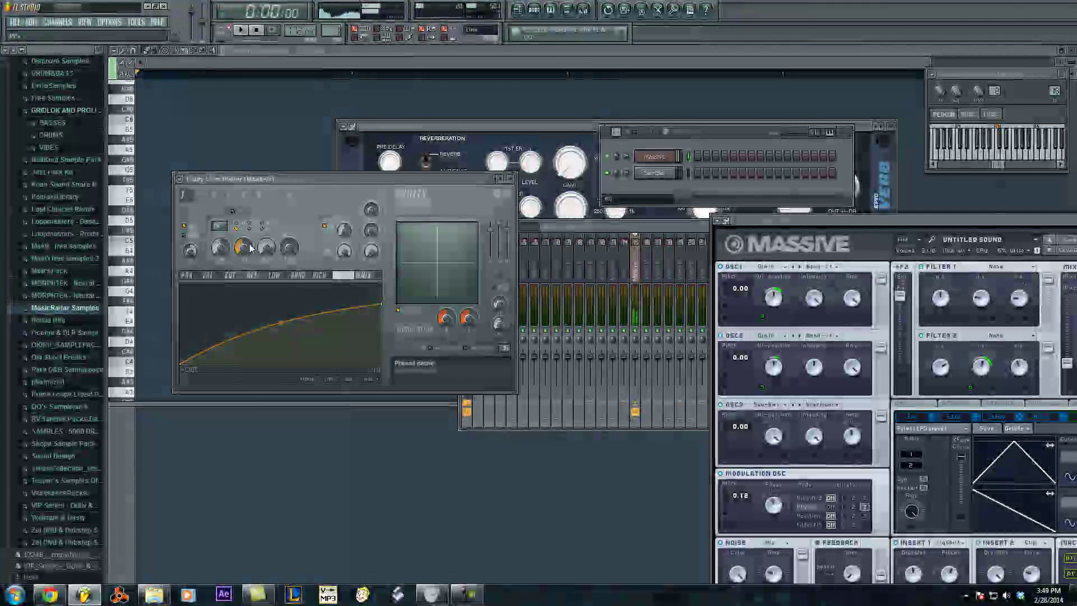
pyautogui.click(561, 227)
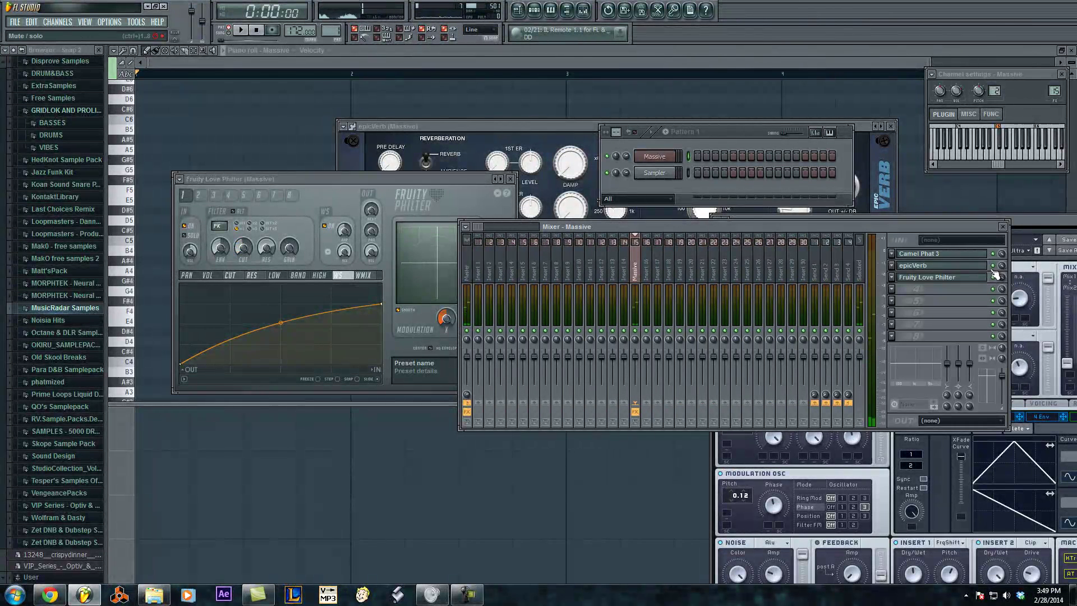